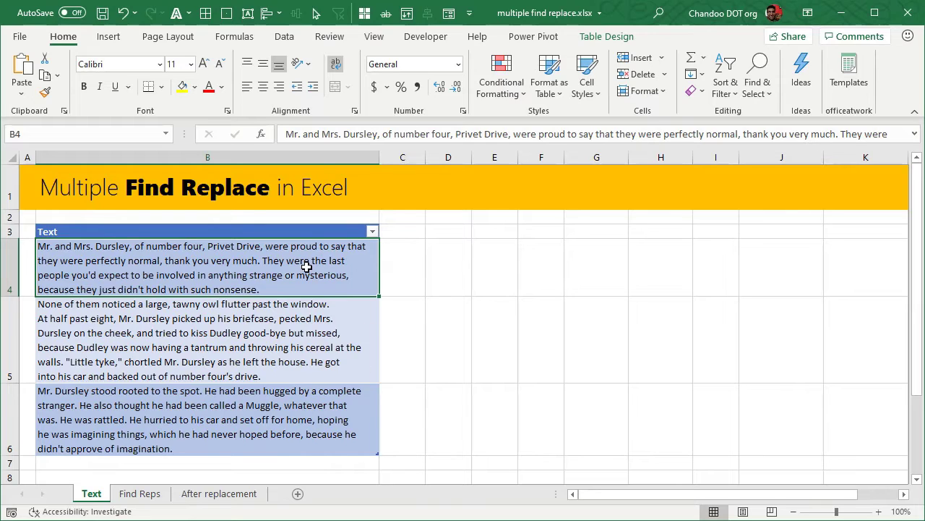
Examine the text passages on the Text sheet and the Find and Replace columns on the Find Reps sheet.
{"action": "key", "text": "Return"}
{"action": "key", "text": "Return"}
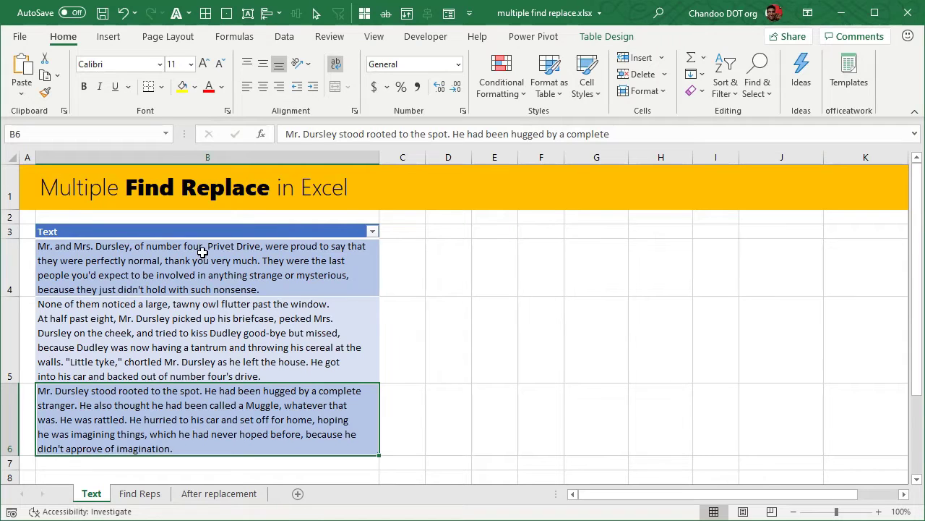
{"action": "key", "text": "Return"}
{"action": "key", "text": "Return"}
{"action": "key", "text": "Return"}
{"action": "left_click", "coordinate": [140, 493]}
{"action": "left_click_drag", "start_coordinate": [189, 265], "coordinate": [190, 371]}
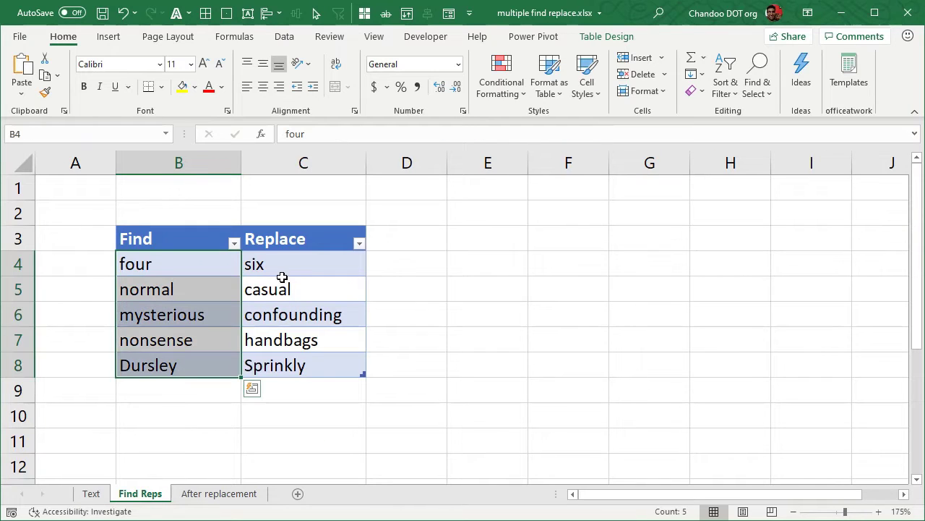
{"action": "left_click_drag", "start_coordinate": [281, 271], "coordinate": [297, 364]}
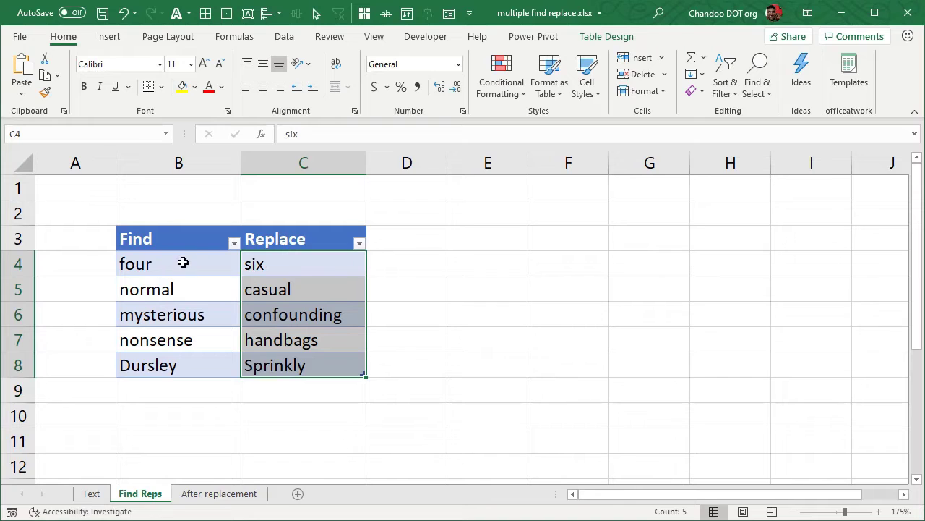
In D4 of the Text sheet, enter a SUBSTITUTE formula that replaces "four" with "six" in the first text row.
{"action": "left_click", "coordinate": [91, 493]}
{"action": "left_click", "coordinate": [465, 265]}
{"action": "type", "text": "=sub"}
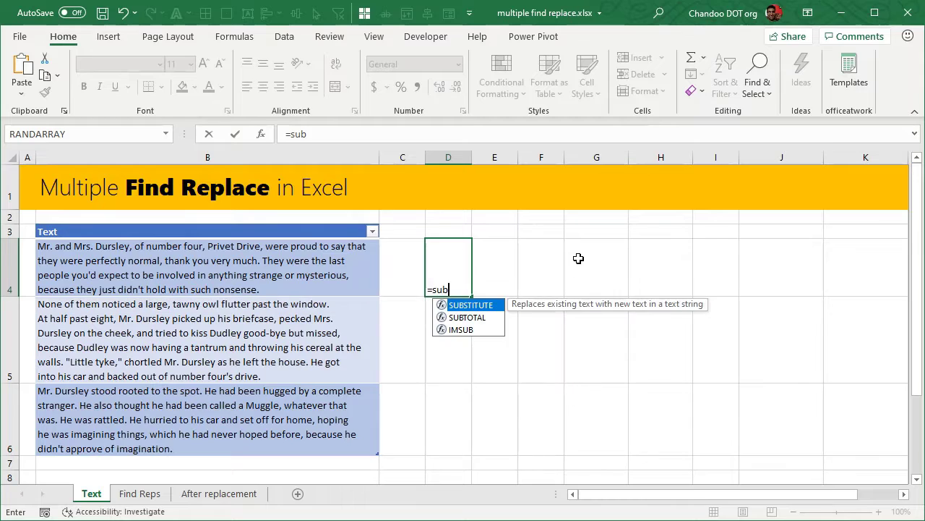
{"action": "key", "text": "Tab"}
{"action": "key", "text": "Left"}
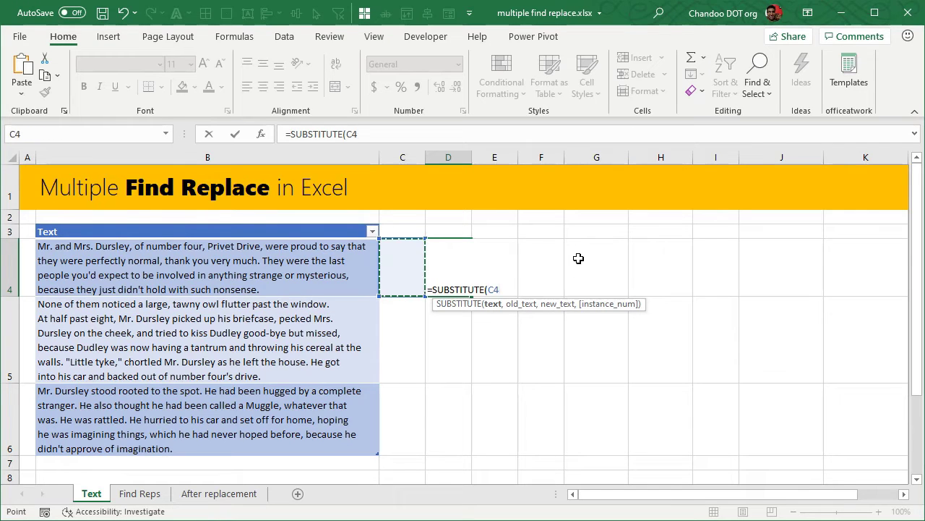
{"action": "key", "text": "Left"}
{"action": "type", "text": ","}
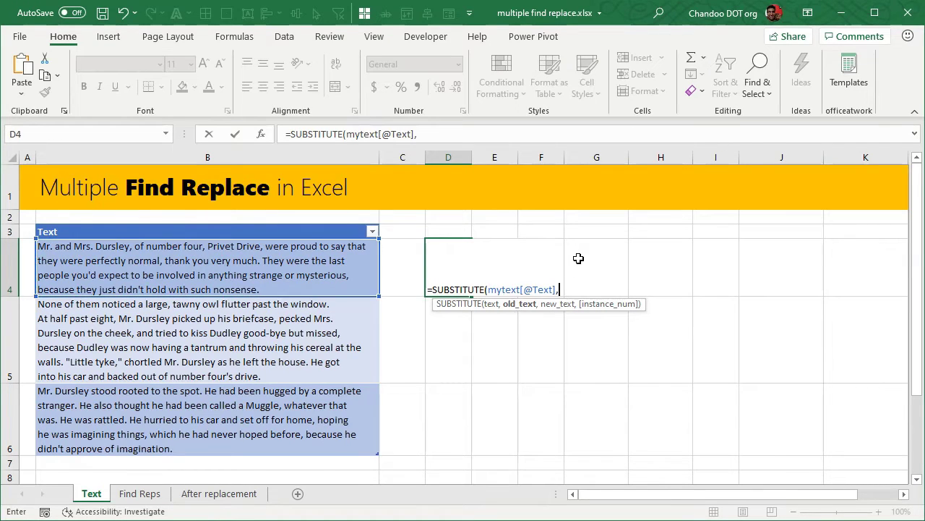
{"action": "type", "text": "\"four\", \"siz"}
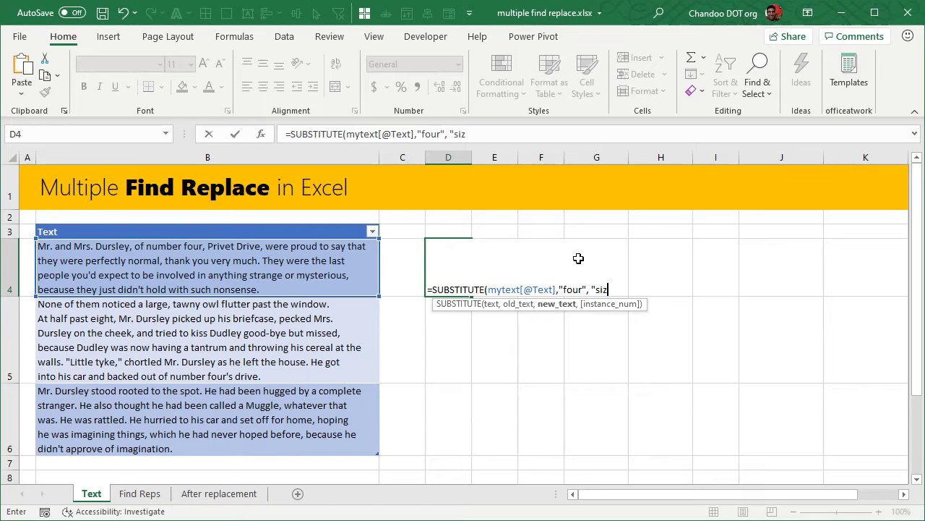
{"action": "key", "text": "BackSpace"}
{"action": "type", "text": "x\""}
{"action": "key", "text": "Return"}
{"action": "left_click", "coordinate": [433, 268]}
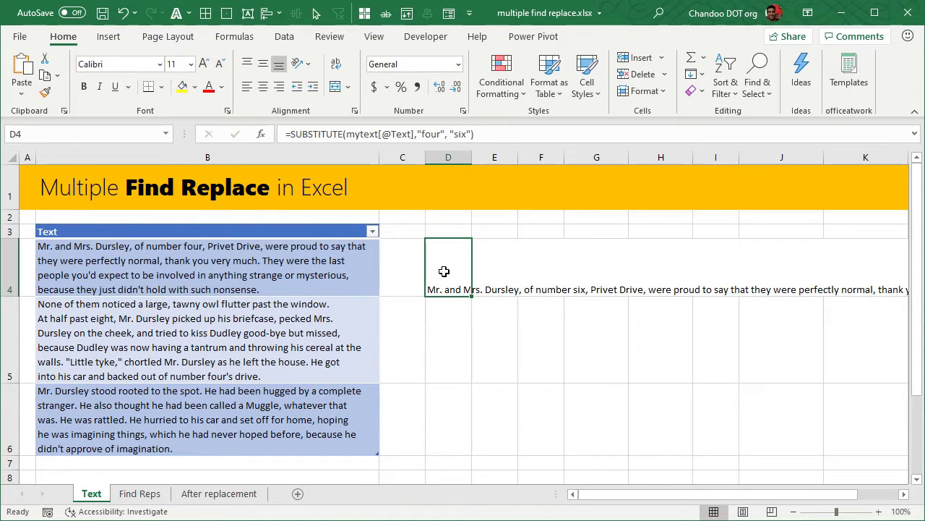
Check the Find Reps list against the SUBSTITUTE formula, and delete the formula from D4 on the Text sheet.
{"action": "left_click", "coordinate": [140, 493]}
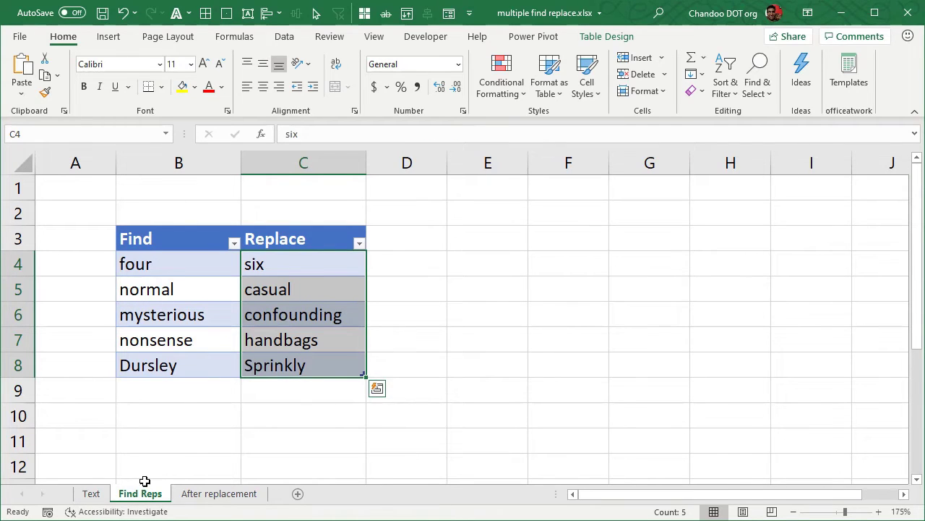
{"action": "left_click", "coordinate": [92, 496]}
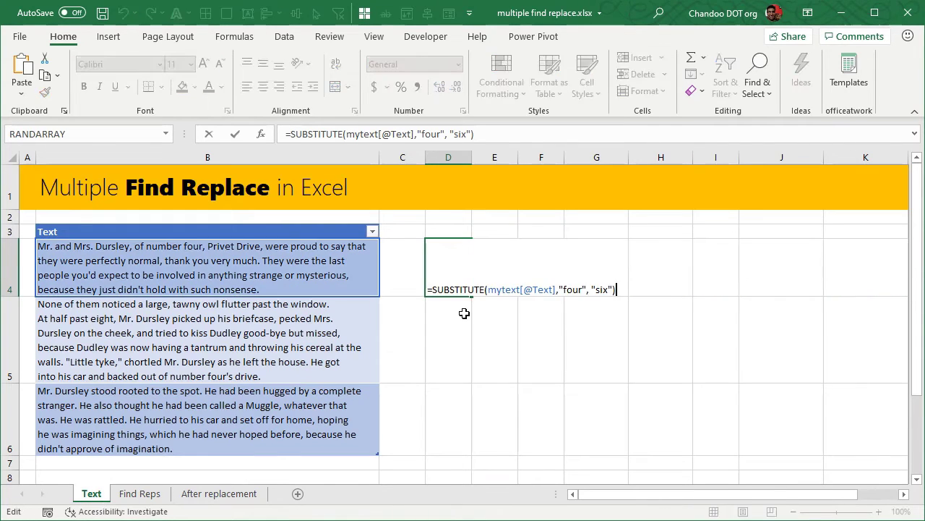
{"action": "key", "text": "F2"}
{"action": "key", "text": "Escape"}
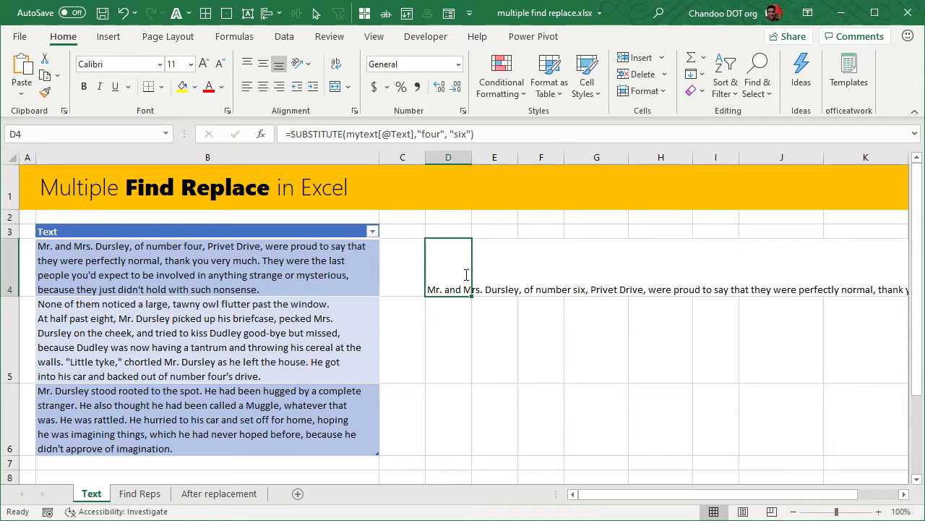
{"action": "key", "text": "Delete"}
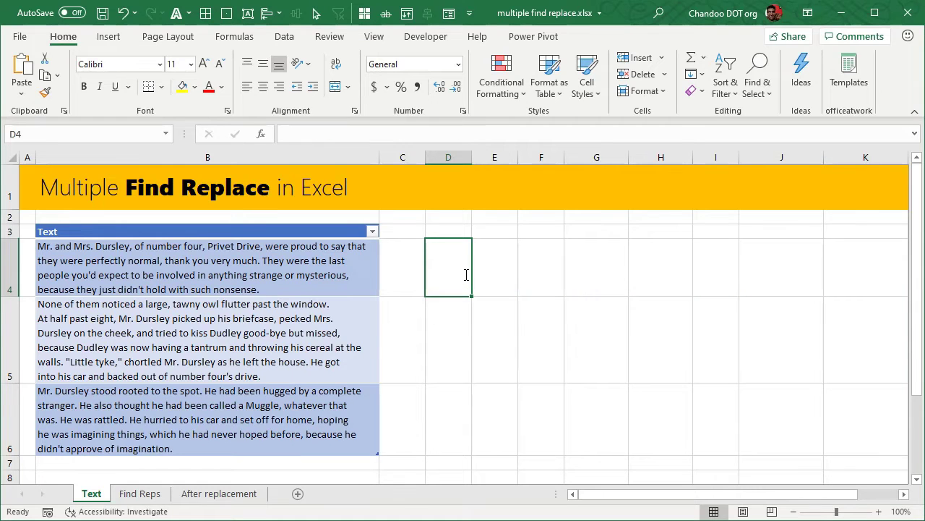
Review the Find and Replace word pairs on the Find Reps sheet and the whole table on the Text sheet.
{"action": "left_click", "coordinate": [532, 14]}
{"action": "left_click", "coordinate": [726, 250]}
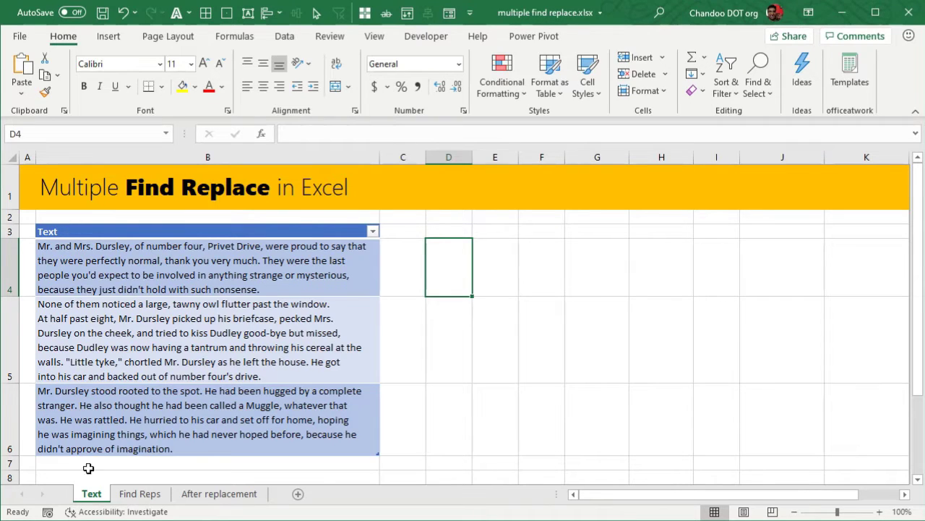
{"action": "left_click", "coordinate": [141, 498]}
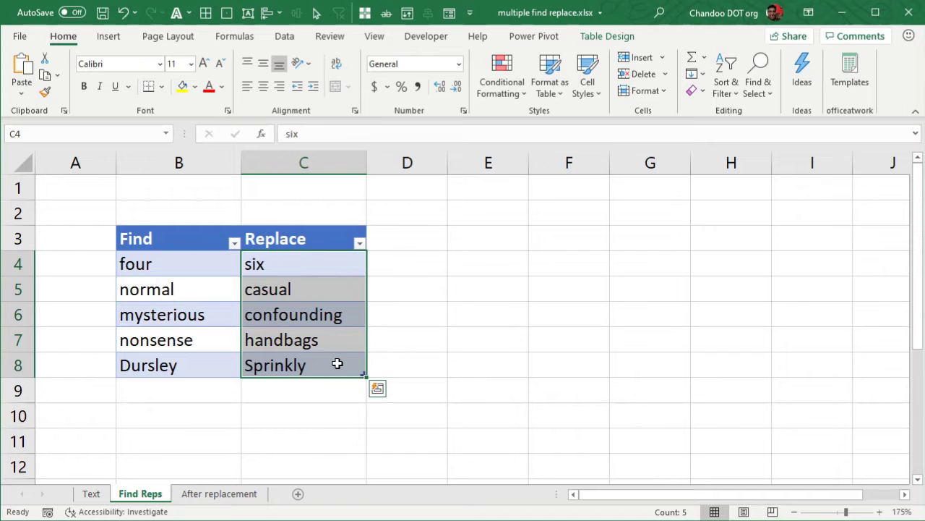
{"action": "left_click_drag", "start_coordinate": [186, 262], "coordinate": [182, 365]}
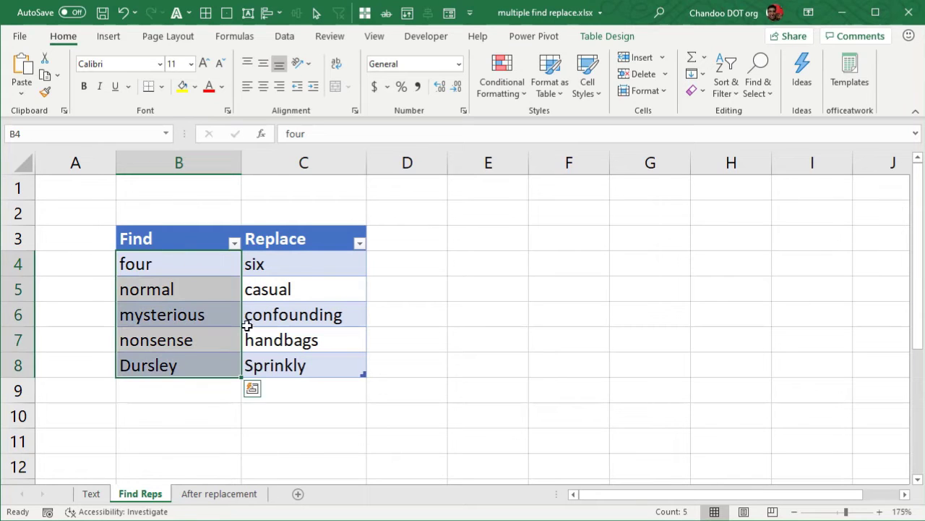
{"action": "left_click_drag", "start_coordinate": [311, 266], "coordinate": [322, 362]}
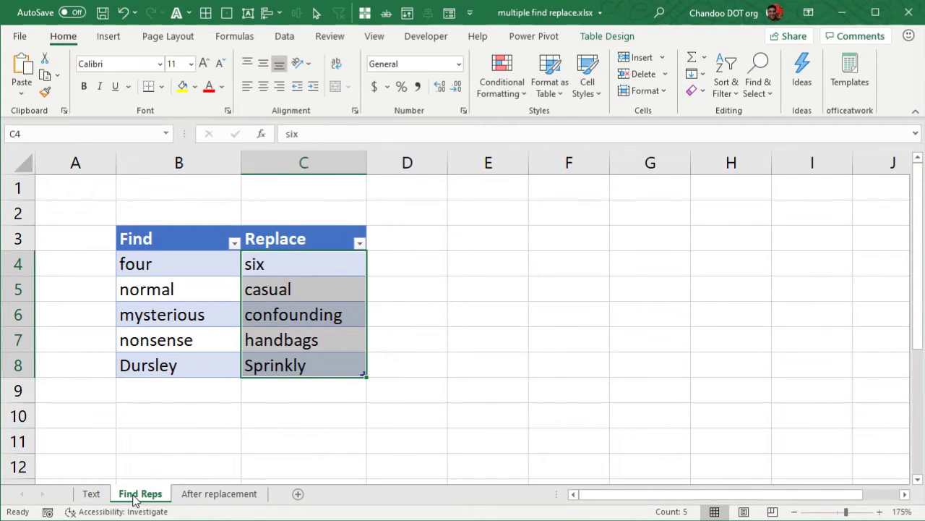
{"action": "left_click", "coordinate": [91, 493]}
{"action": "left_click_drag", "start_coordinate": [157, 231], "coordinate": [173, 417]}
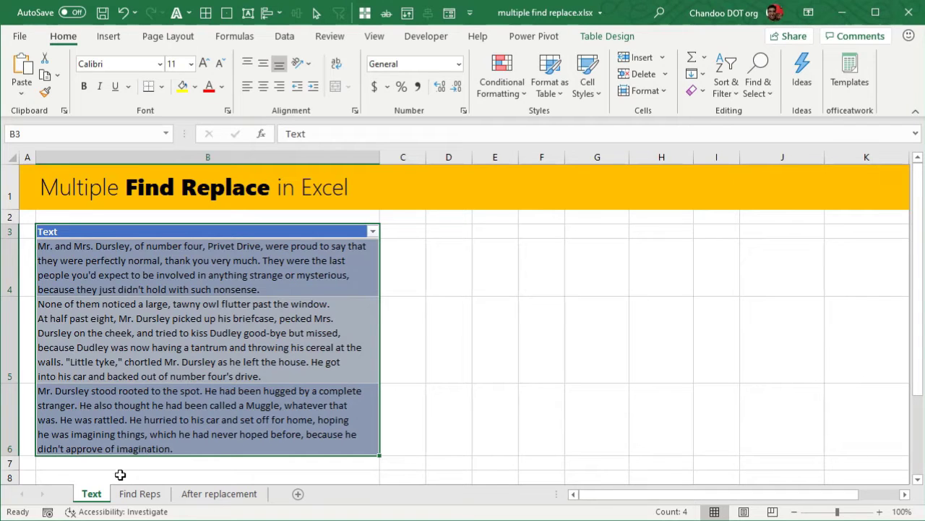
Load the table on the Text sheet into Power Query as a new query.
{"action": "left_click", "coordinate": [193, 262]}
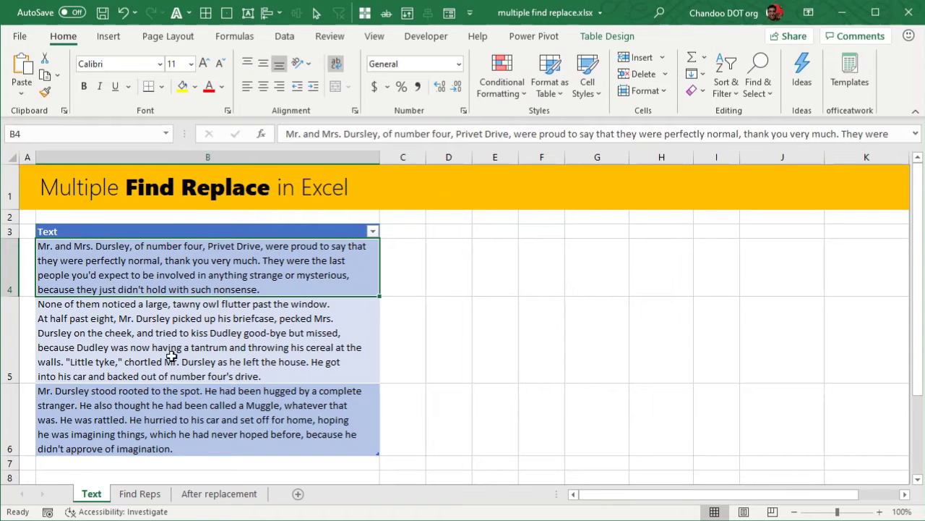
{"action": "left_click", "coordinate": [285, 36]}
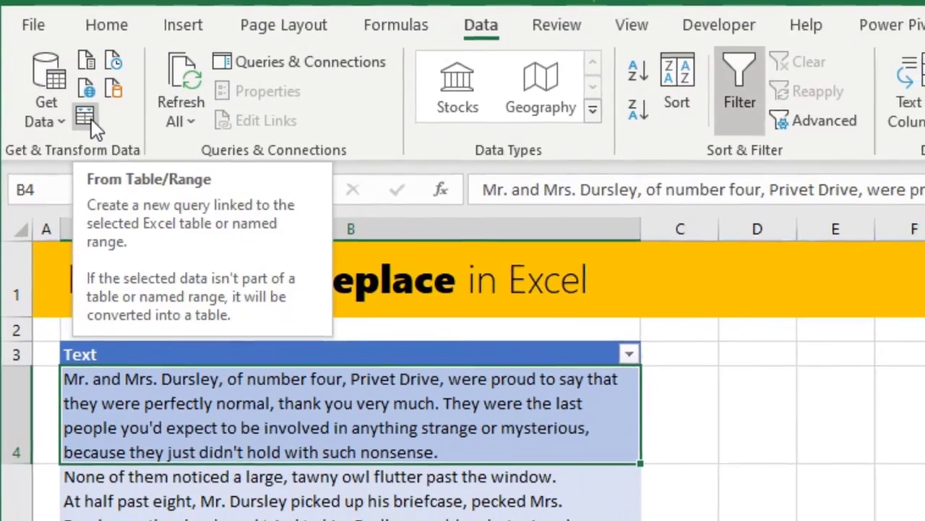
{"action": "left_click", "coordinate": [87, 118]}
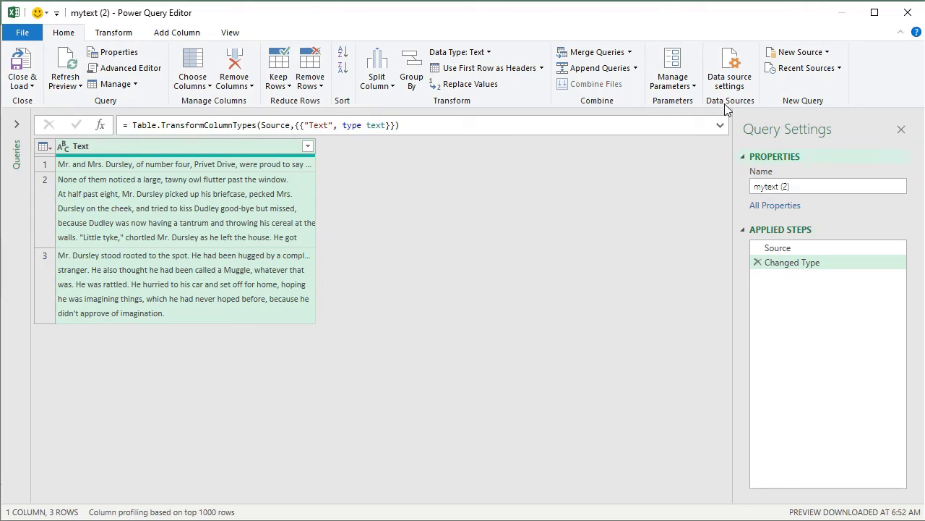
Rename the new query as mytext demo.
{"action": "left_click", "coordinate": [17, 125]}
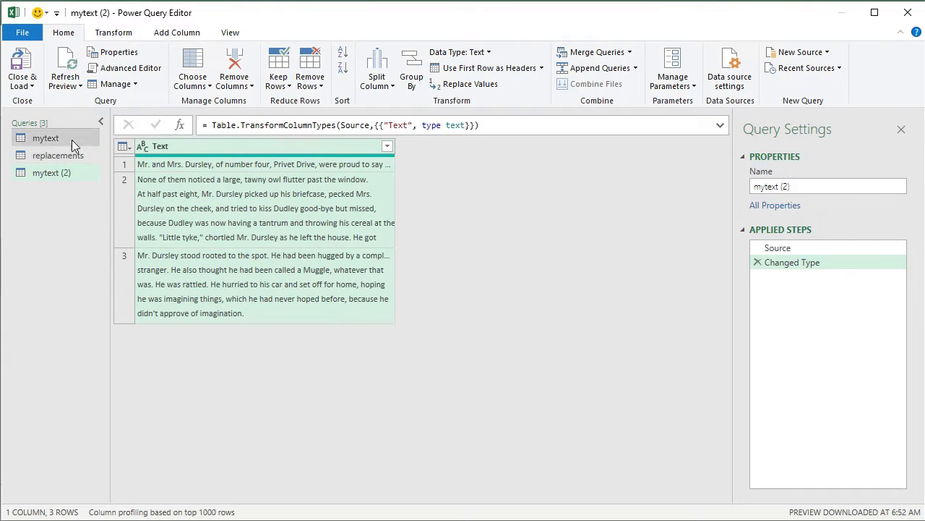
{"action": "left_click", "coordinate": [103, 120]}
{"action": "left_click", "coordinate": [803, 188]}
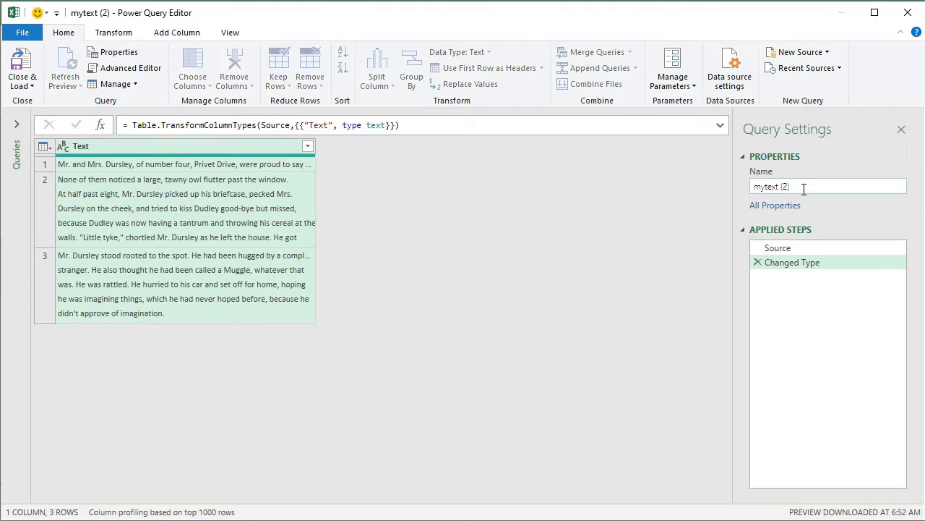
{"action": "key", "text": "BackSpace"}
{"action": "key", "text": "BackSpace"}
{"action": "key", "text": "BackSpace"}
{"action": "type", "text": "demo"}
{"action": "key", "text": "Return"}
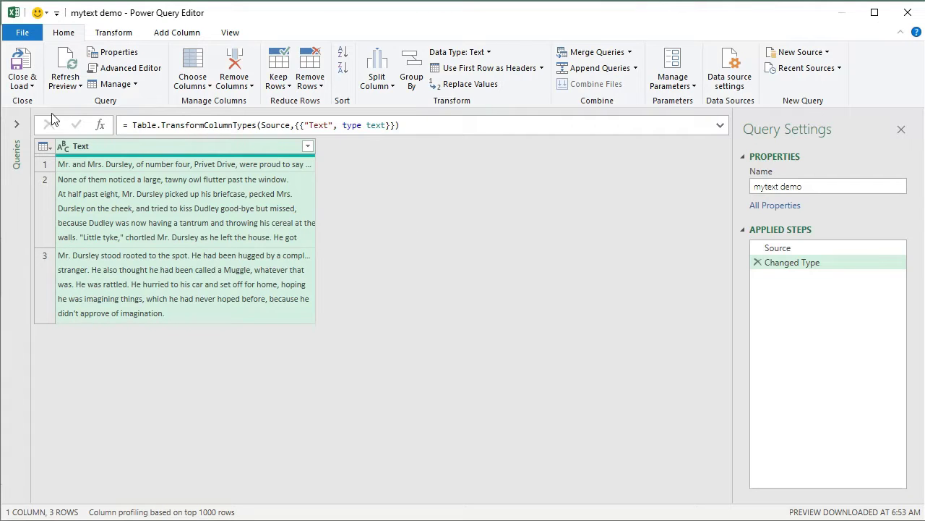
Show the list of queries, preview the replacements query and return to the mytext demo query.
{"action": "left_click", "coordinate": [18, 124]}
{"action": "left_click", "coordinate": [78, 155]}
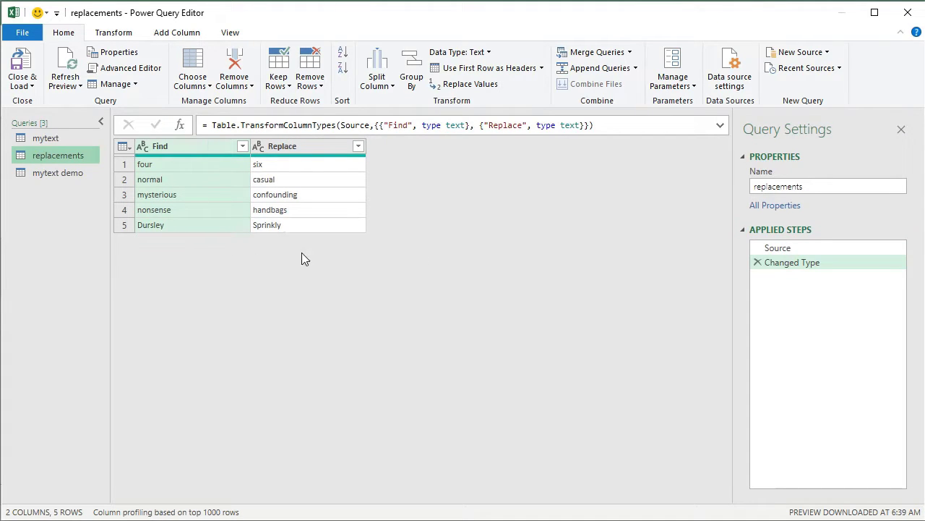
{"action": "left_click", "coordinate": [40, 173]}
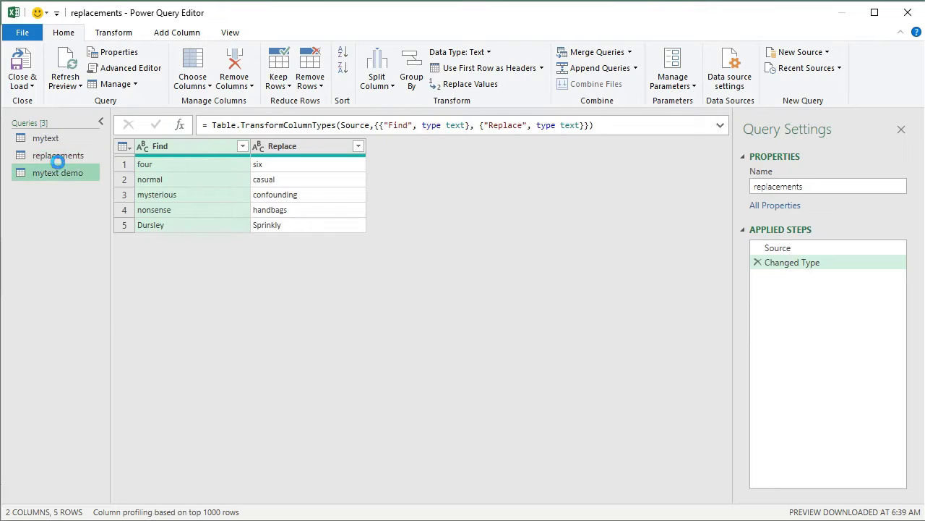
{"action": "left_click", "coordinate": [58, 154]}
{"action": "left_click", "coordinate": [53, 174]}
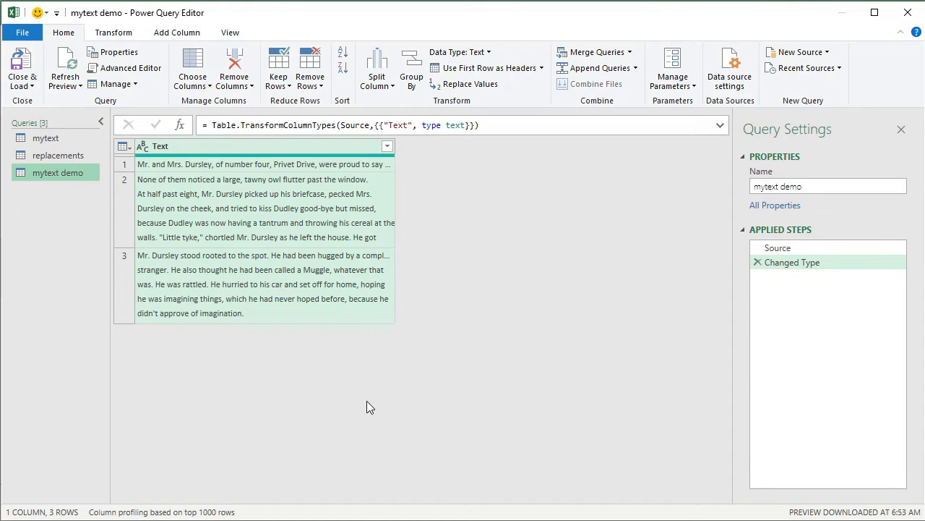
Create a blank query that generates a list of the numbers 1 to 10 with the formula ={1..10}.
{"action": "right_click", "coordinate": [57, 207]}
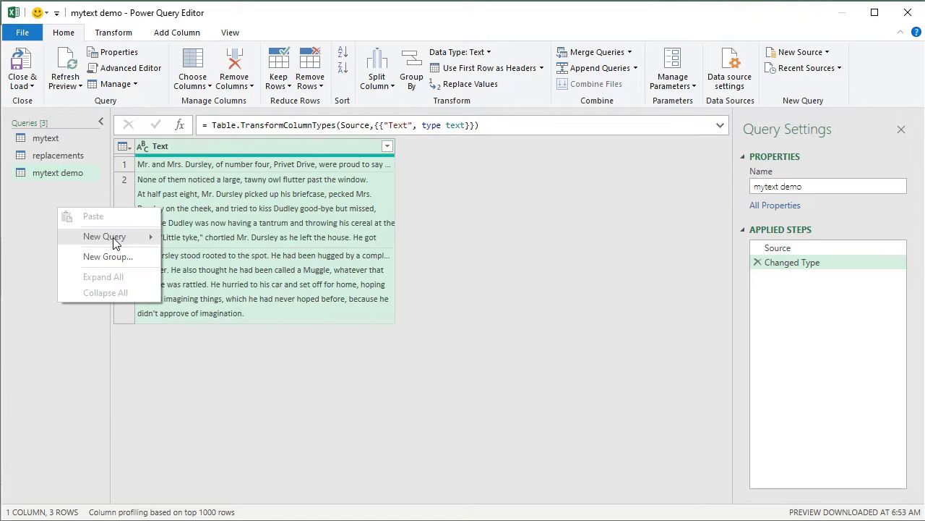
{"action": "mouse_move", "coordinate": [113, 237]}
{"action": "mouse_move", "coordinate": [239, 244]}
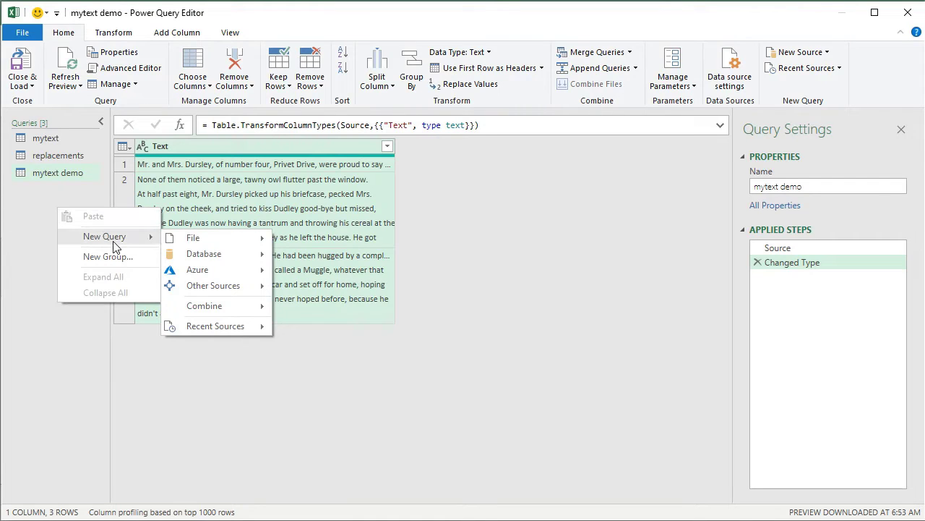
{"action": "mouse_move", "coordinate": [233, 289]}
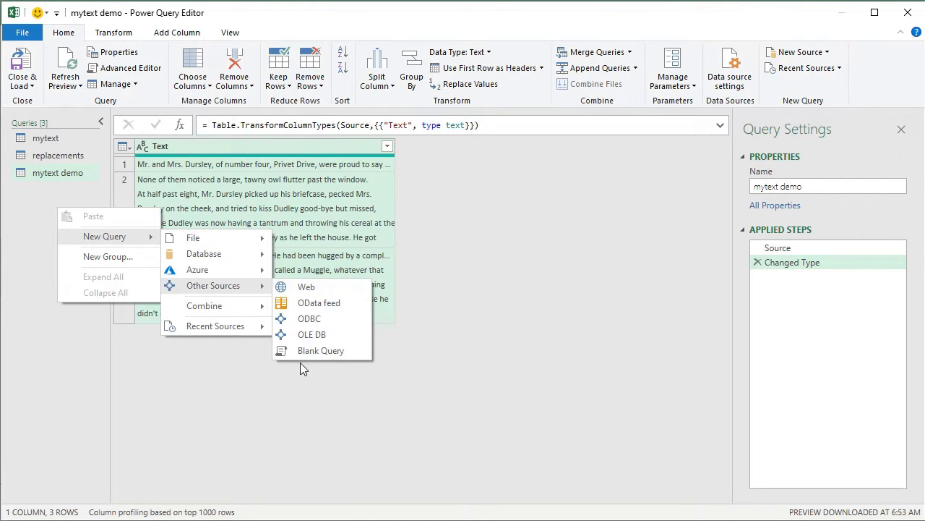
{"action": "left_click", "coordinate": [306, 352]}
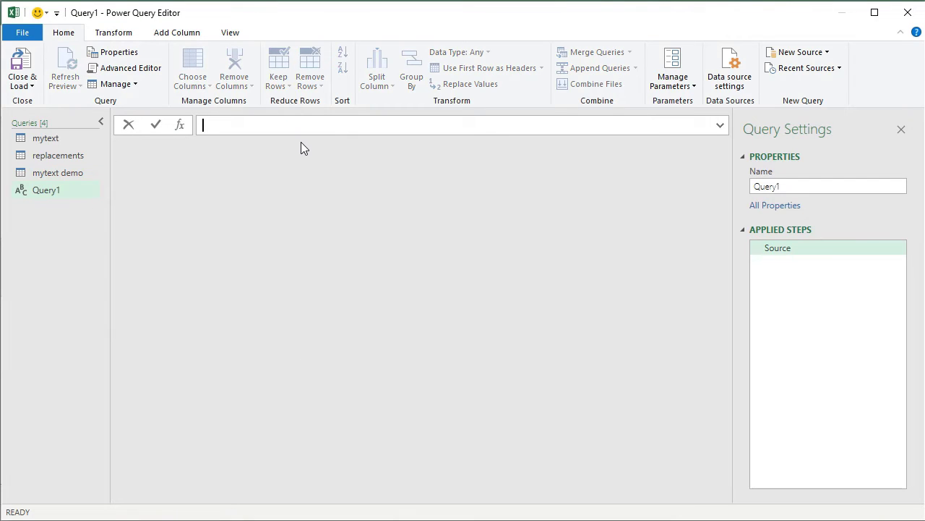
{"action": "type", "text": "={1..10"}
{"action": "key", "text": "Return"}
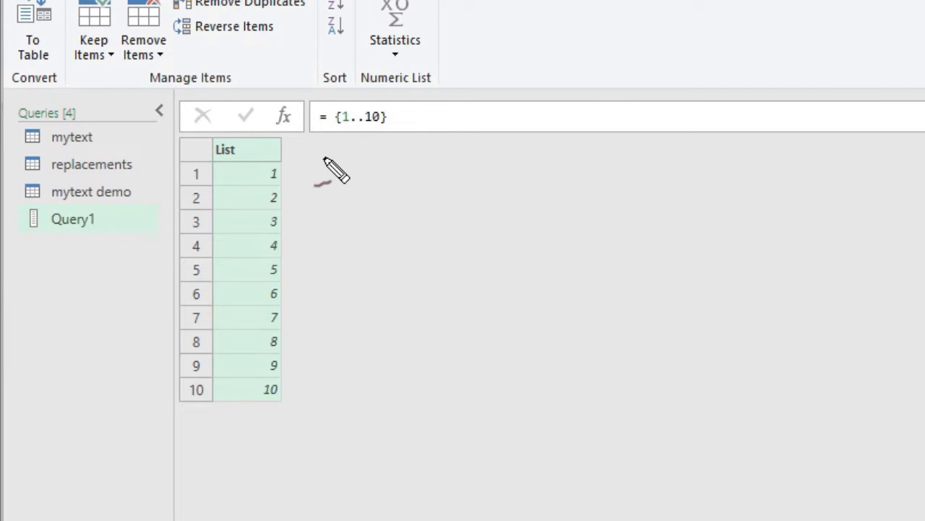
{"action": "mouse_move", "coordinate": [318, 143]}
{"action": "left_mouse_down"}
{"action": "mouse_move", "coordinate": [329, 160]}
{"action": "mouse_move", "coordinate": [312, 148]}
{"action": "left_mouse_up"}
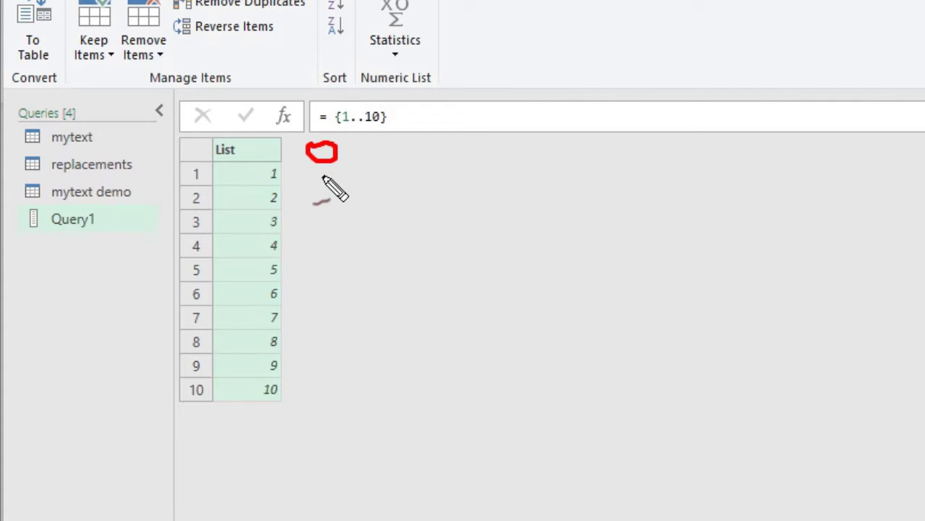
{"action": "mouse_move", "coordinate": [318, 166]}
{"action": "left_mouse_down"}
{"action": "mouse_move", "coordinate": [322, 211]}
{"action": "mouse_move", "coordinate": [311, 219]}
{"action": "mouse_move", "coordinate": [325, 203]}
{"action": "mouse_move", "coordinate": [310, 271]}
{"action": "mouse_move", "coordinate": [337, 260]}
{"action": "mouse_move", "coordinate": [327, 269]}
{"action": "left_mouse_up"}
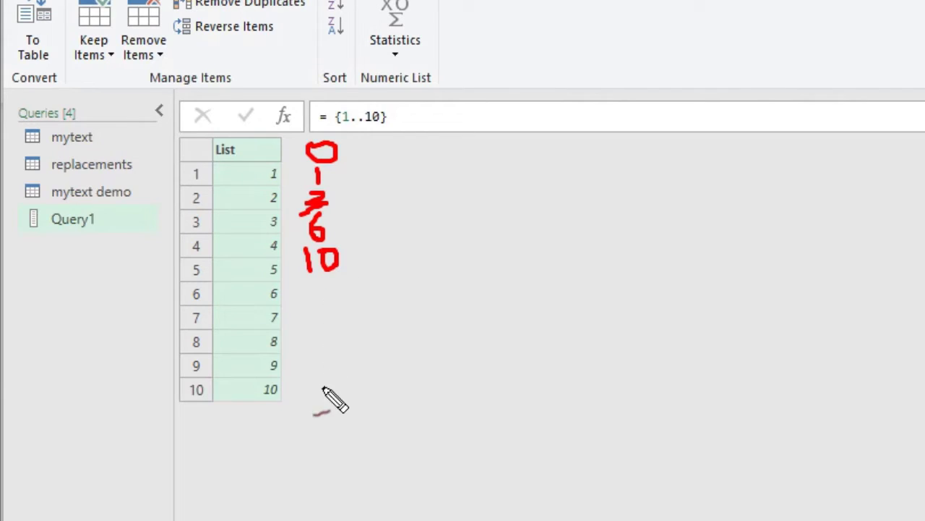
{"action": "mouse_move", "coordinate": [307, 409]}
{"action": "left_mouse_down"}
{"action": "mouse_move", "coordinate": [313, 426]}
{"action": "mouse_move", "coordinate": [309, 406]}
{"action": "mouse_move", "coordinate": [326, 405]}
{"action": "mouse_move", "coordinate": [331, 428]}
{"action": "mouse_move", "coordinate": [338, 399]}
{"action": "mouse_move", "coordinate": [360, 398]}
{"action": "left_mouse_up"}
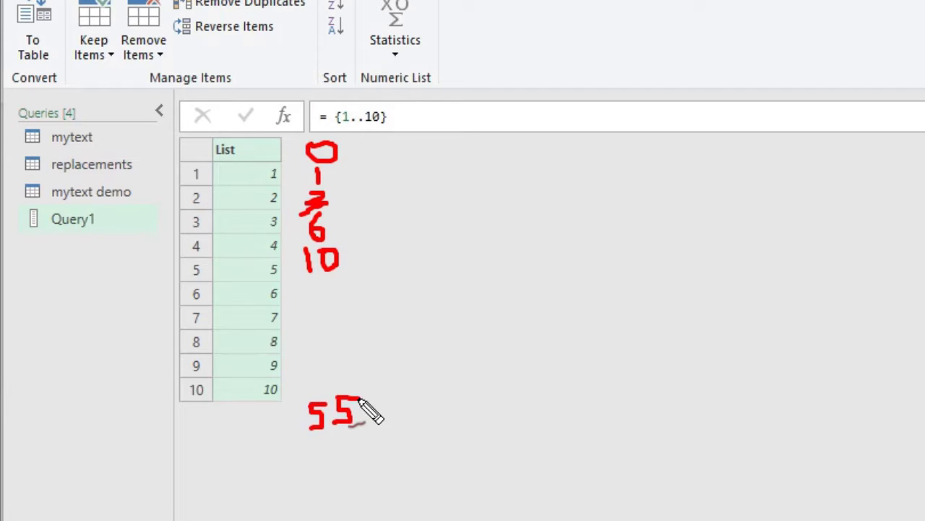
{"action": "left_click_drag", "start_coordinate": [191, 200], "coordinate": [204, 198]}
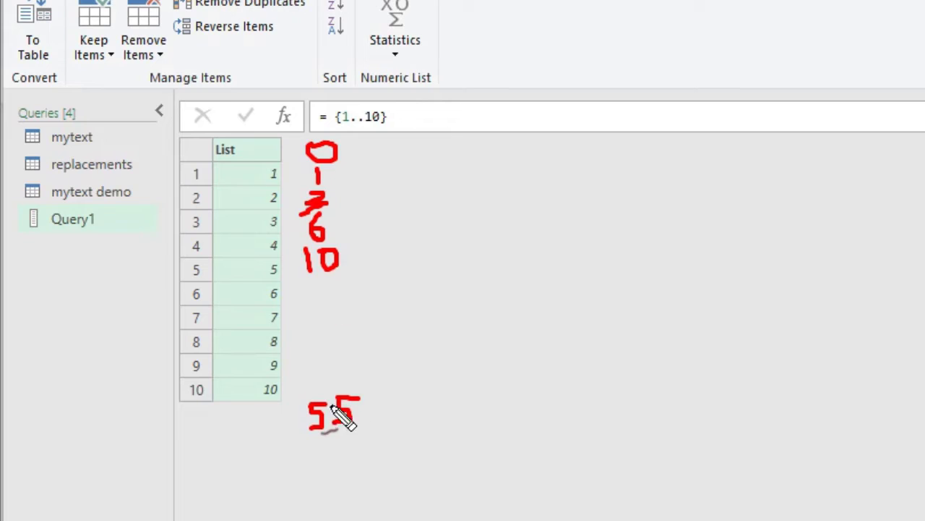
{"action": "mouse_move", "coordinate": [325, 386]}
{"action": "left_mouse_down"}
{"action": "mouse_move", "coordinate": [368, 500]}
{"action": "mouse_move", "coordinate": [329, 388]}
{"action": "left_mouse_up"}
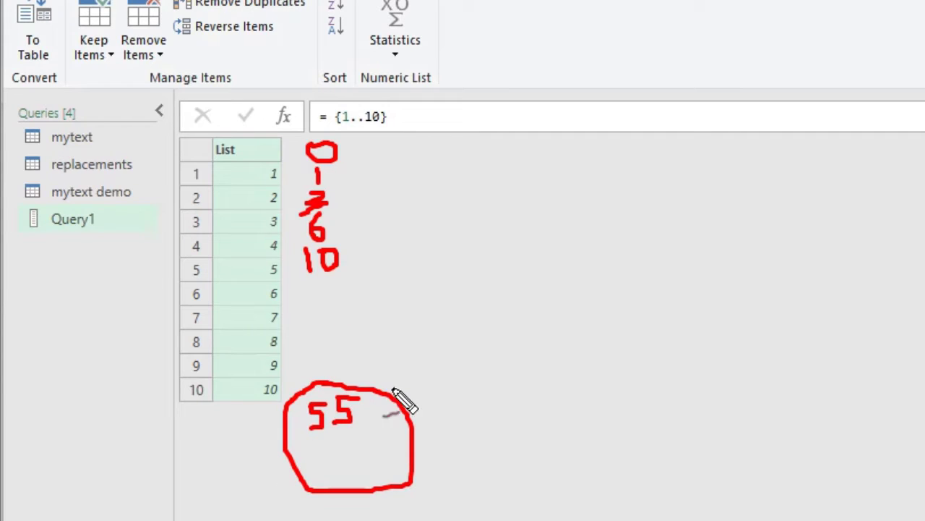
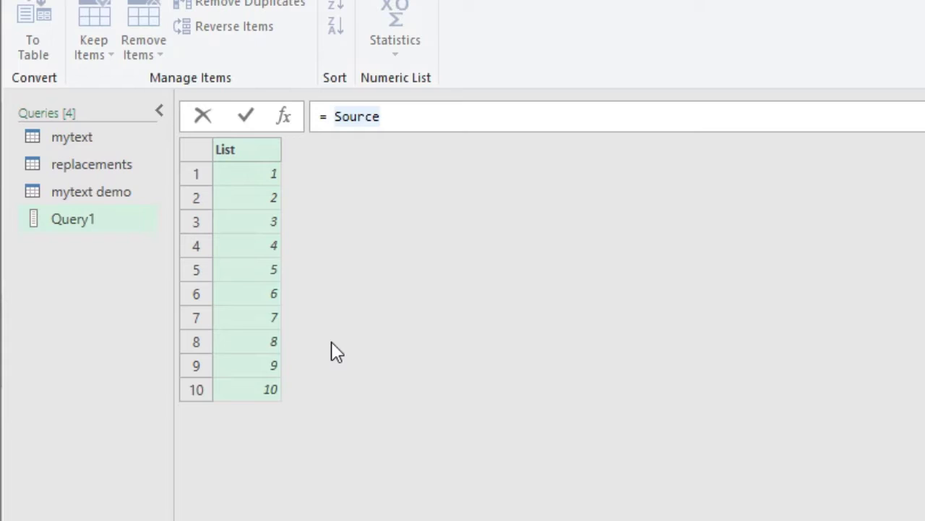
Start a List.Accumulate formula in the new step of Query1, using Source as the list and 0 as the seed.
{"action": "type", "text": "List.Ac"}
{"action": "key", "text": "Tab"}
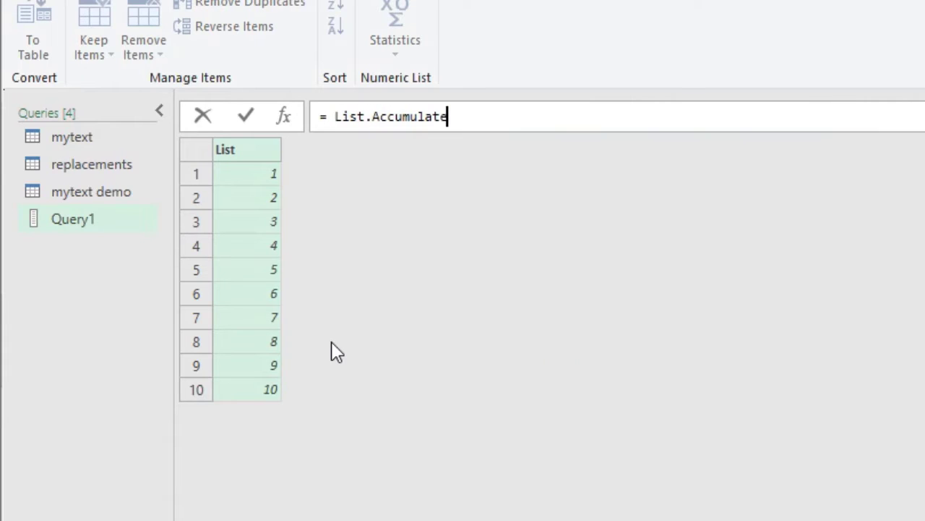
{"action": "type", "text": "(Sou"}
{"action": "key", "text": "Escape"}
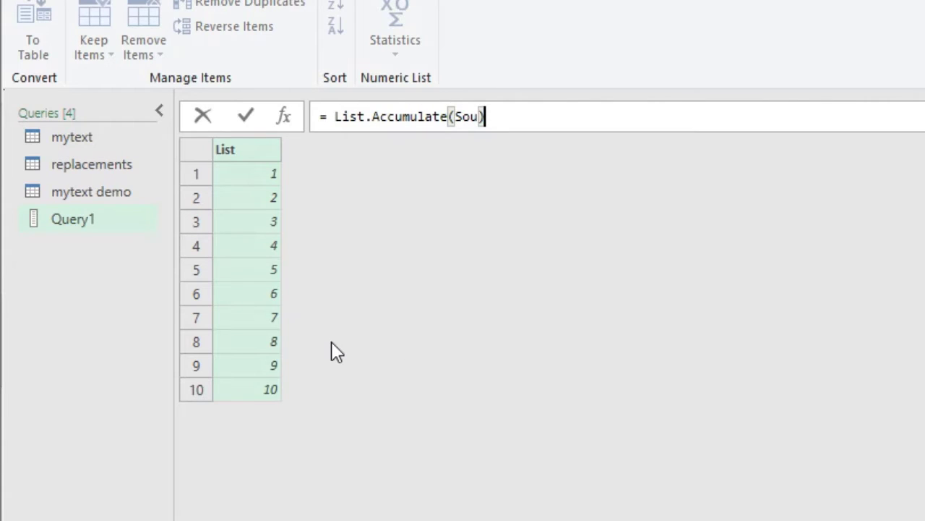
{"action": "key", "text": "Delete"}
{"action": "type", "text": "rce"}
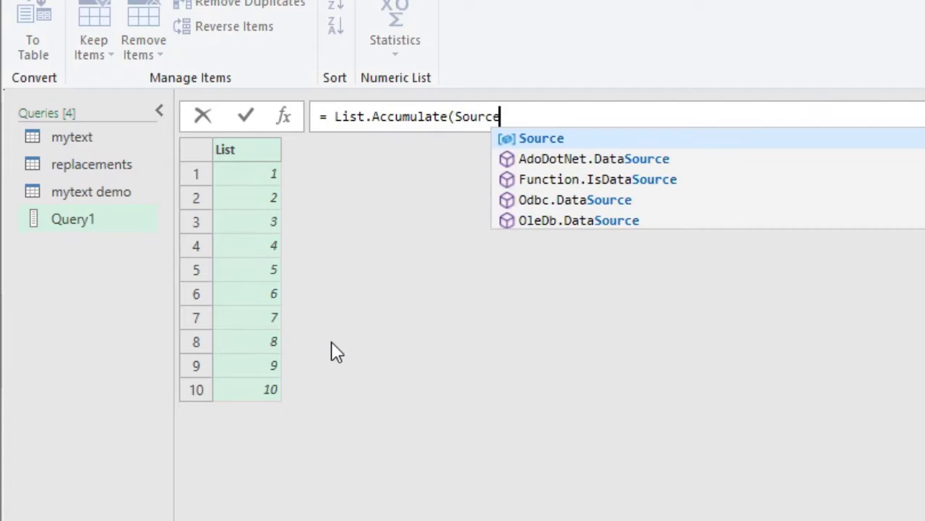
{"action": "type", "text": ", 0, "}
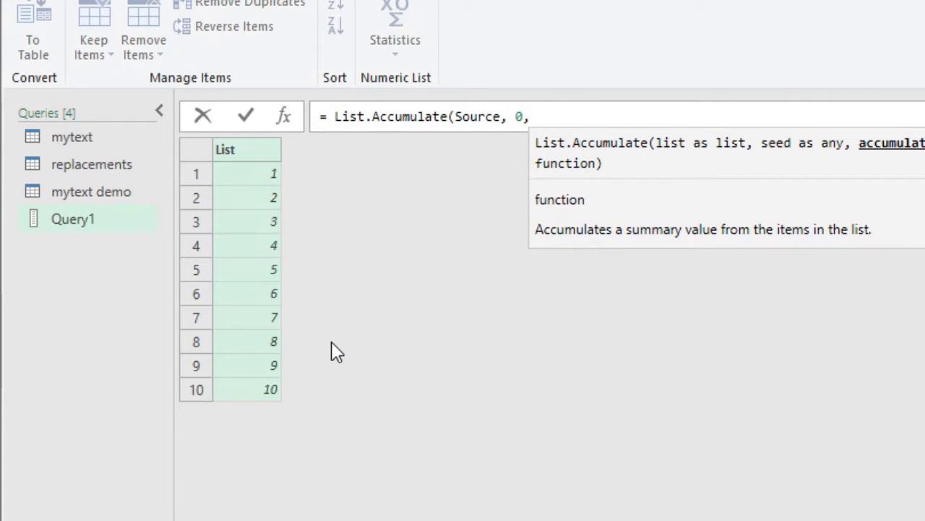
Complete the List.Accumulate formula with the accumulator function (state, current) => state + current.
{"action": "type", "text": "("}
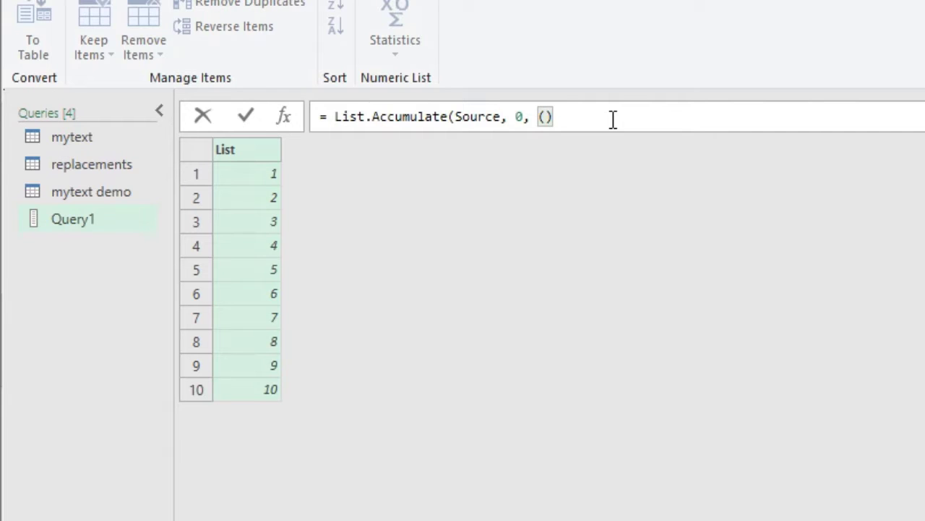
{"action": "type", "text": "state, current"}
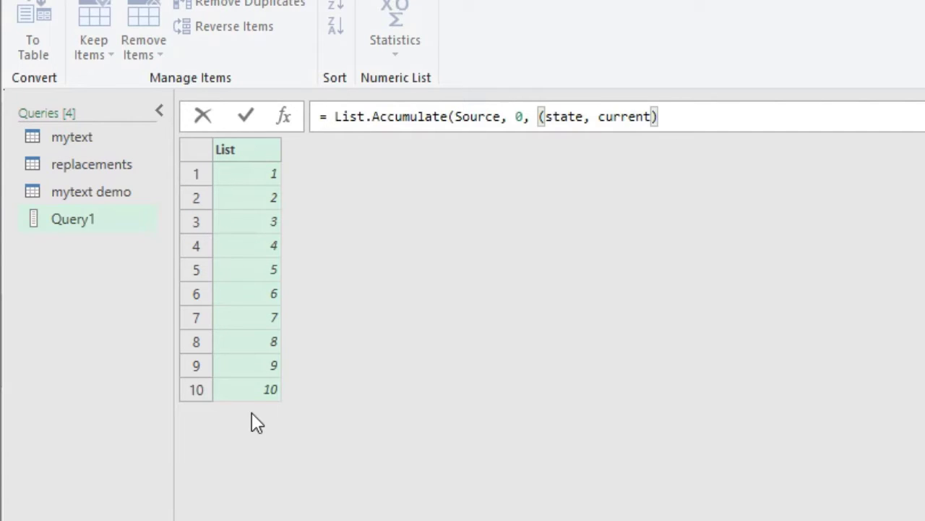
{"action": "type", "text": "=>"}
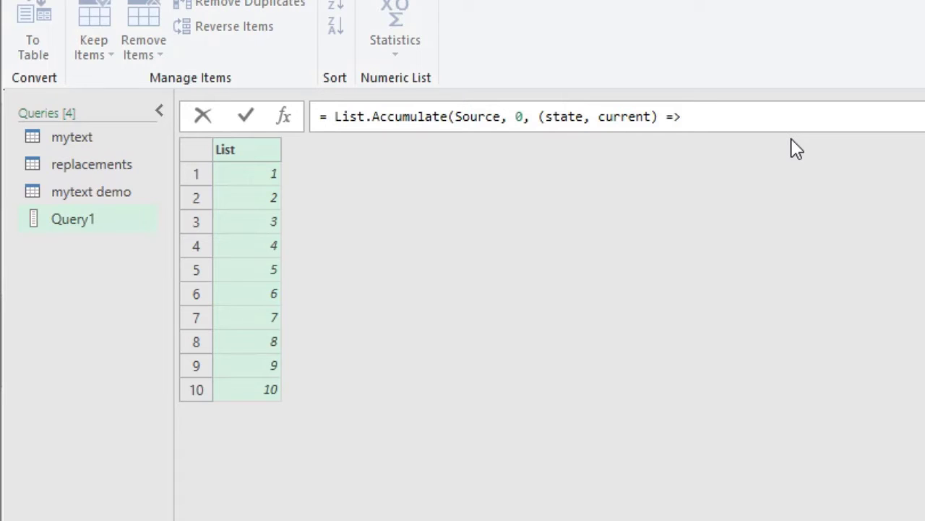
{"action": "type", "text": "state + current"}
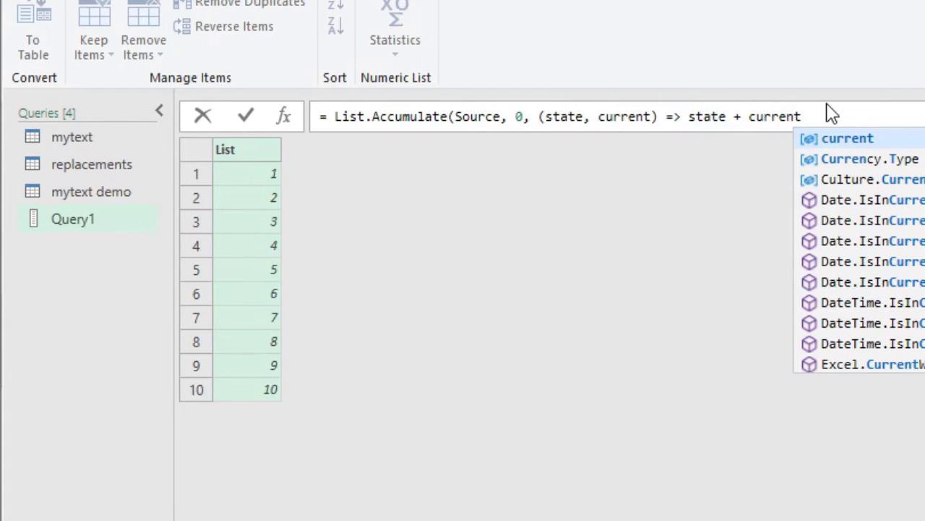
{"action": "type", "text": ")"}
{"action": "key", "text": "Return"}
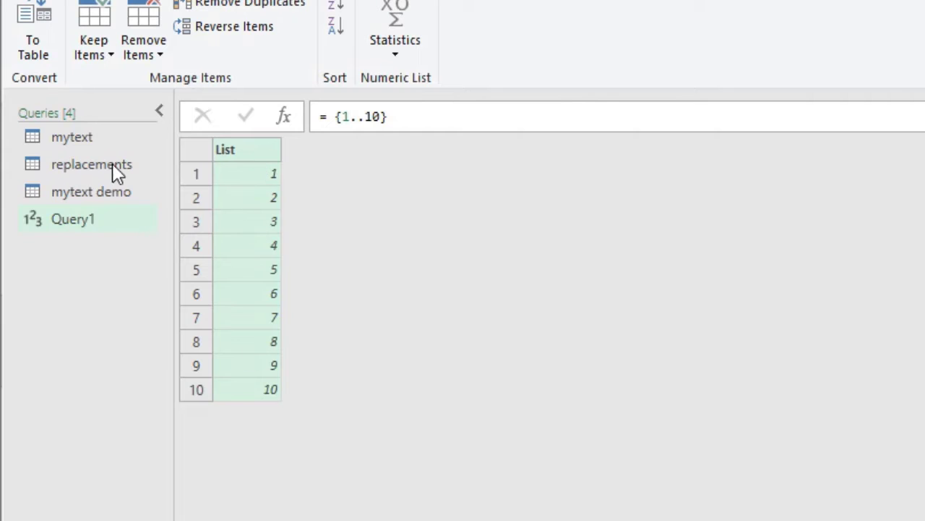
Preview the replacements query and Query1, and create another blank query.
{"action": "left_click", "coordinate": [82, 164]}
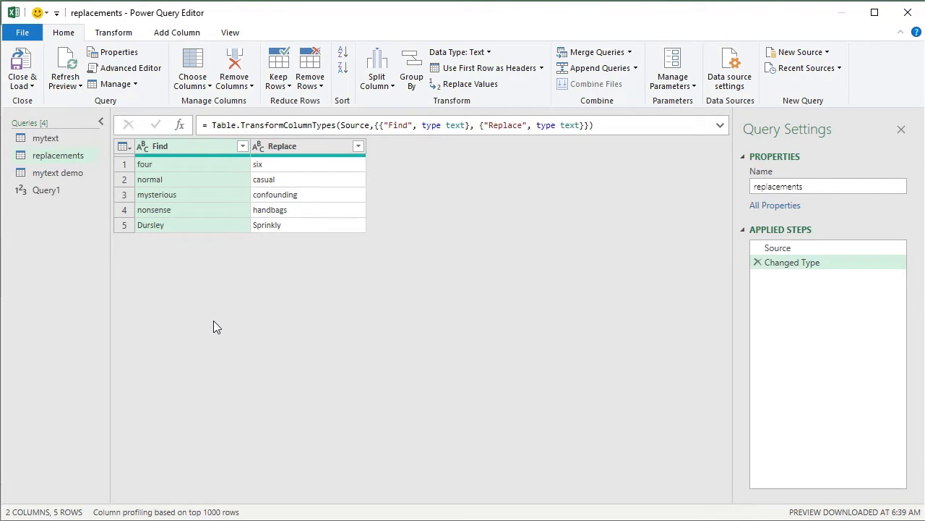
{"action": "left_click", "coordinate": [45, 191]}
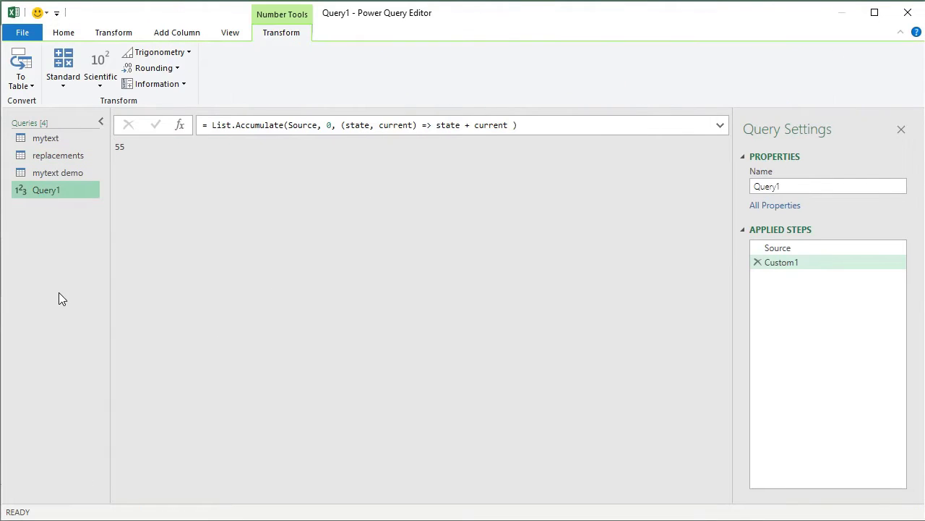
{"action": "right_click", "coordinate": [67, 213]}
{"action": "mouse_move", "coordinate": [105, 243]}
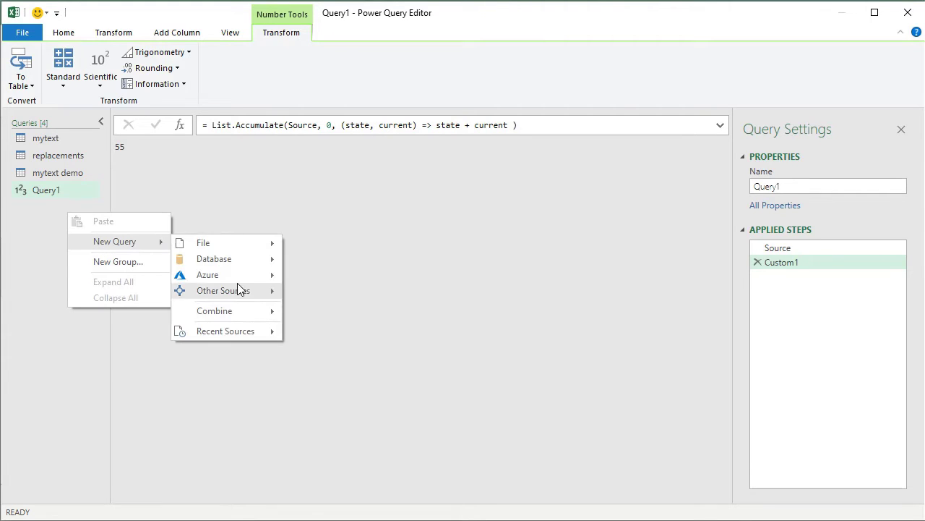
{"action": "mouse_move", "coordinate": [241, 293]}
{"action": "left_click", "coordinate": [331, 356]}
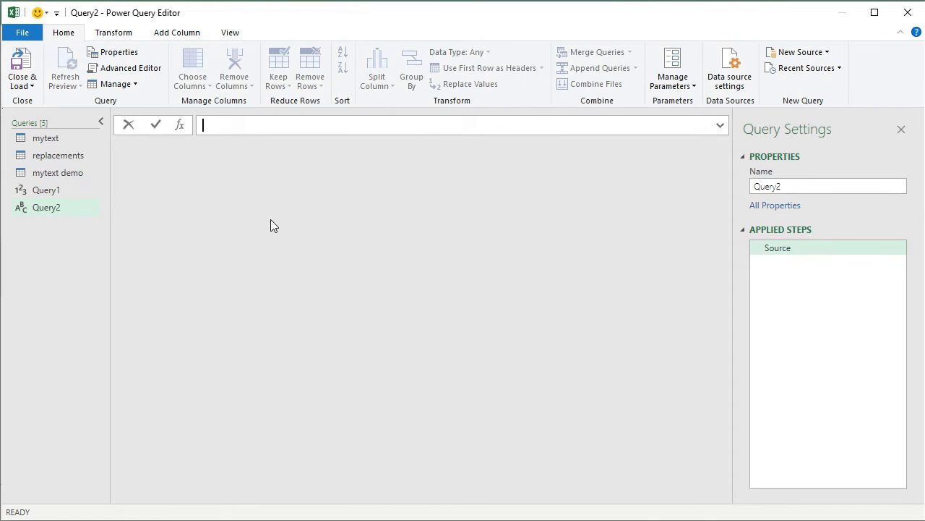
Check the replacements query and set the Query2 formula to = replacements[Find] to return the Find column as a list.
{"action": "left_click", "coordinate": [46, 172]}
{"action": "left_click", "coordinate": [50, 157]}
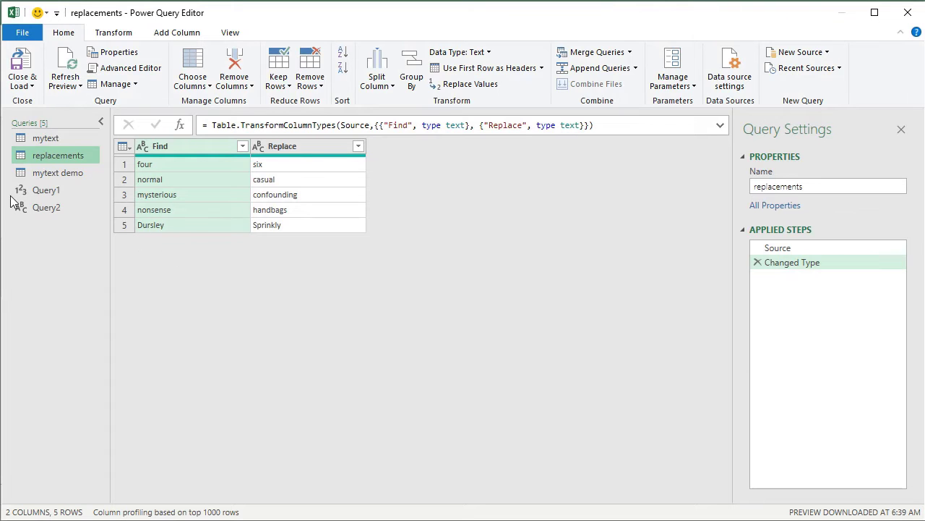
{"action": "left_click", "coordinate": [42, 207]}
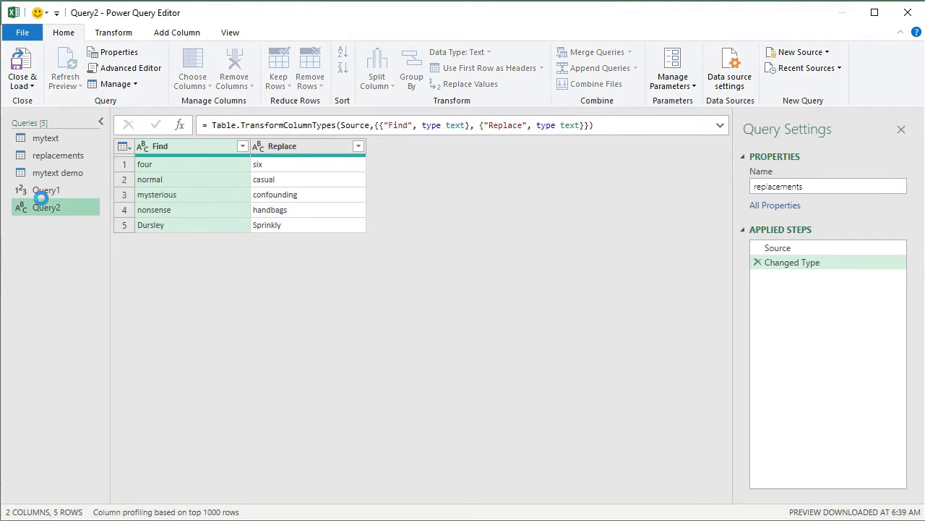
{"action": "left_click", "coordinate": [210, 126]}
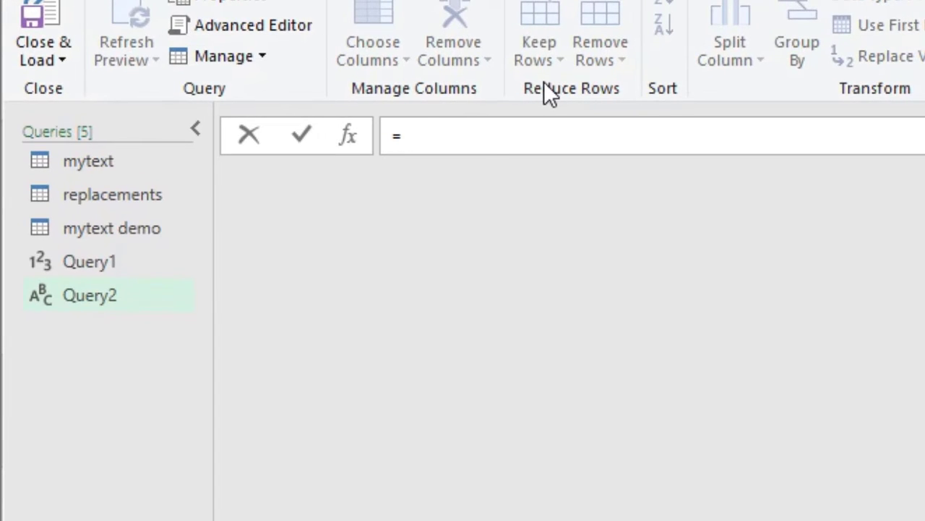
{"action": "type", "text": "replacements["}
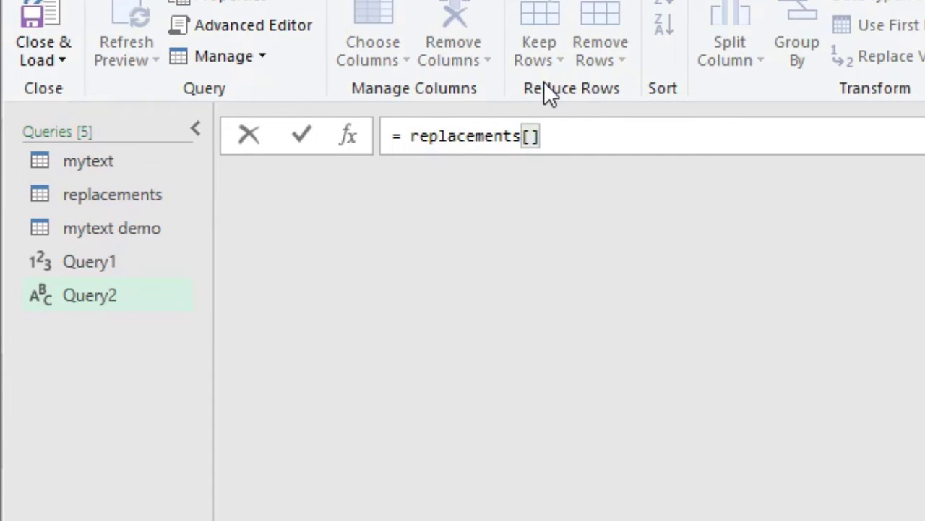
{"action": "type", "text": "Find]"}
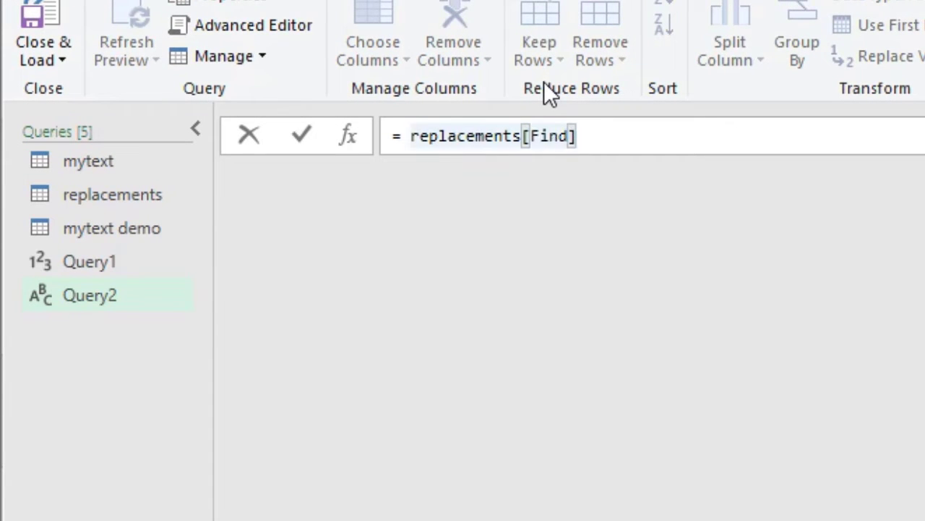
{"action": "key", "text": "Return"}
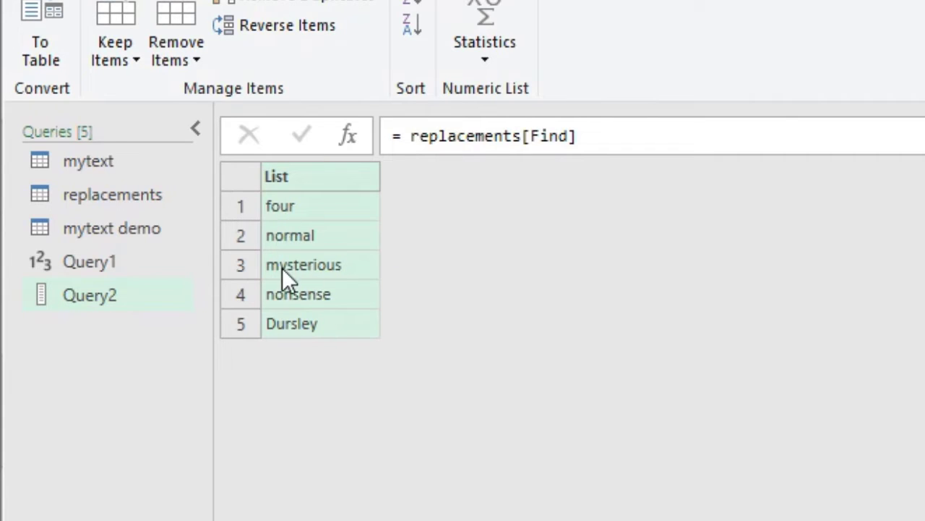
Extend the Query2 formula to = replacements[Find]{3} to retrieve a single item of the list.
{"action": "left_click", "coordinate": [797, 130]}
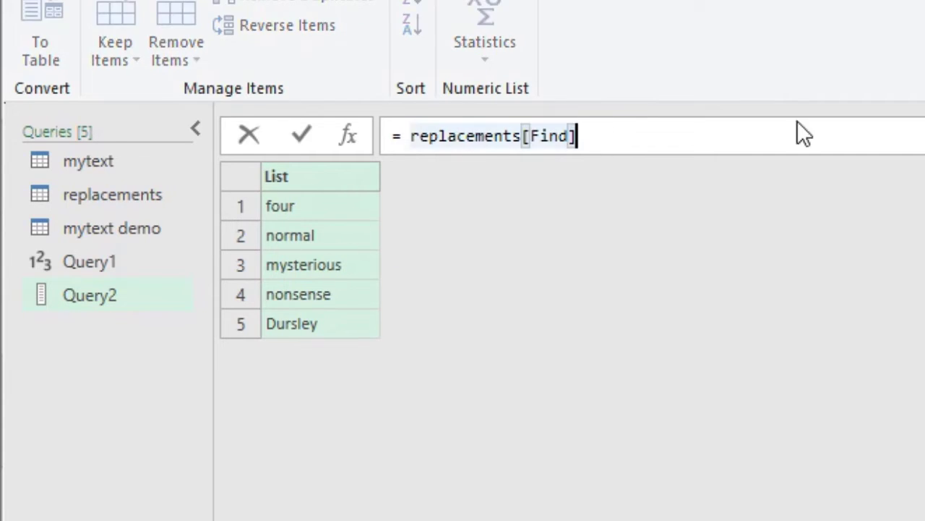
{"action": "type", "text": "{"}
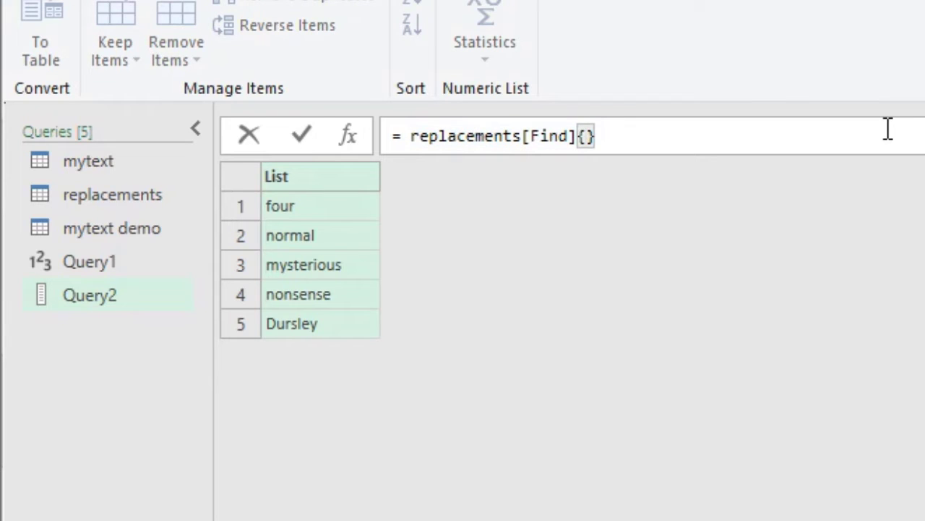
{"action": "type", "text": "3"}
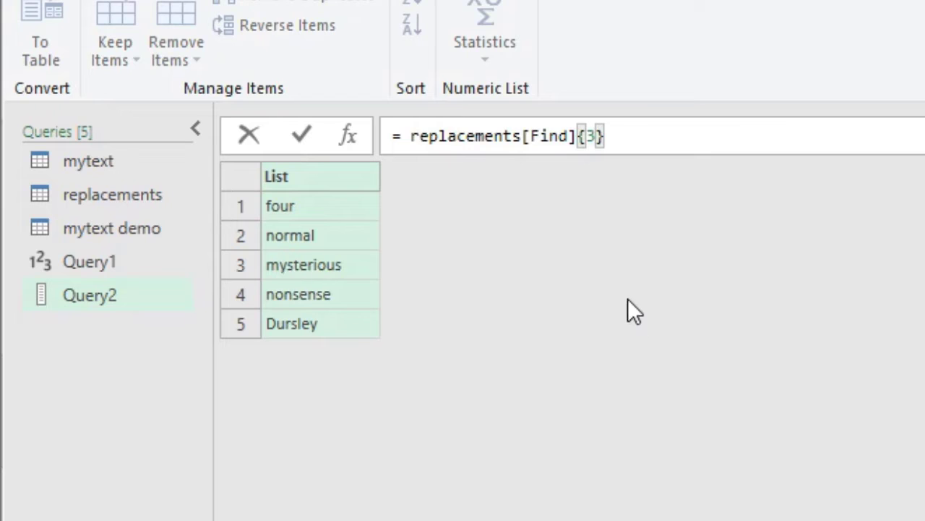
{"action": "key", "text": "Return"}
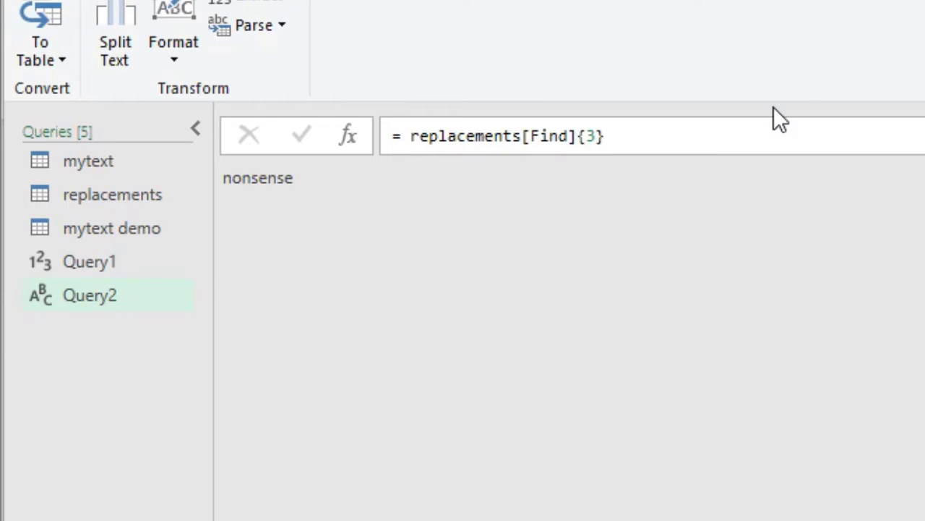
Remove the {3} index from the Query2 formula to return the whole Find list.
{"action": "left_click", "coordinate": [700, 137]}
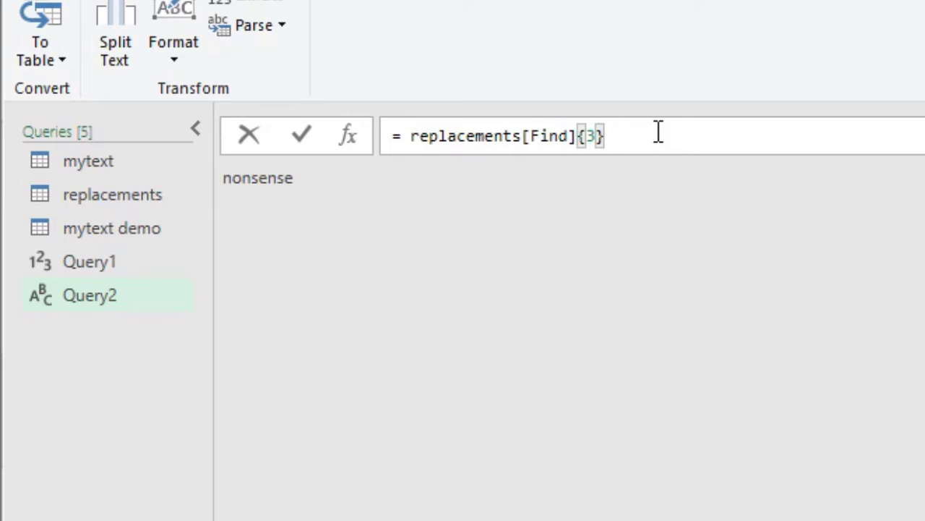
{"action": "key", "text": "Left"}
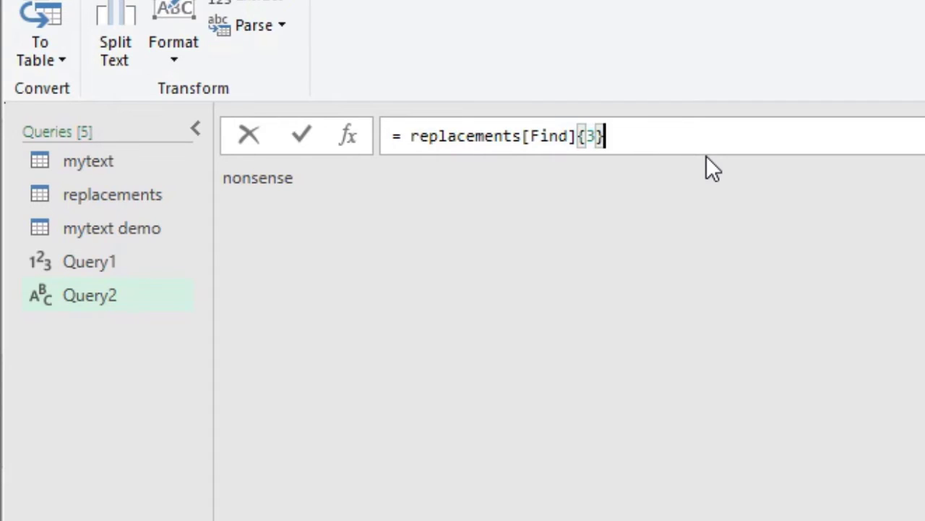
{"action": "key", "text": "Delete"}
{"action": "key", "text": "BackSpace"}
{"action": "key", "text": "BackSpace"}
{"action": "key", "text": "Return"}
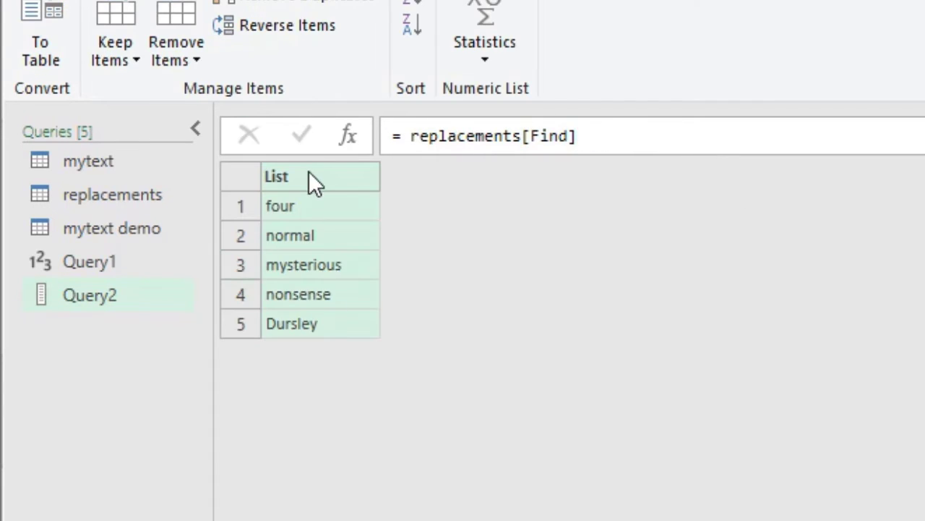
Set the Query2 formula to = replacements[Find]{2} to retrieve the item at index 2.
{"action": "left_click", "coordinate": [603, 141]}
{"action": "type", "text": "{2"}
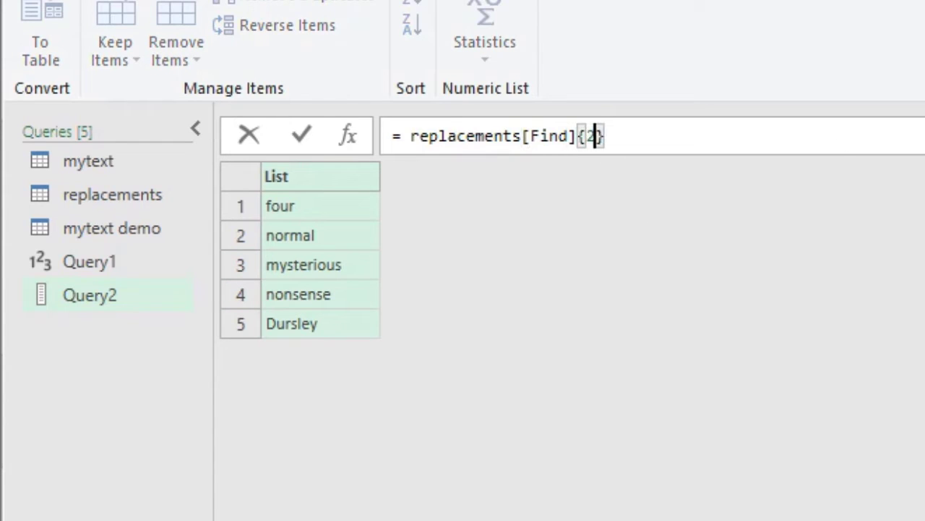
{"action": "key", "text": "Return"}
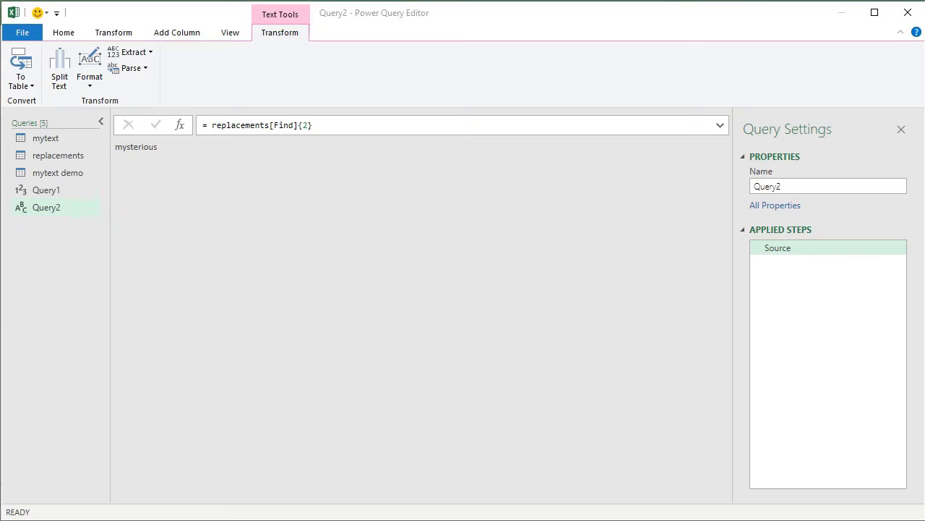
Examine the first text row in mytext demo, the replacements table, and the Source argument of Query1's List.Accumulate formula.
{"action": "left_click", "coordinate": [53, 175]}
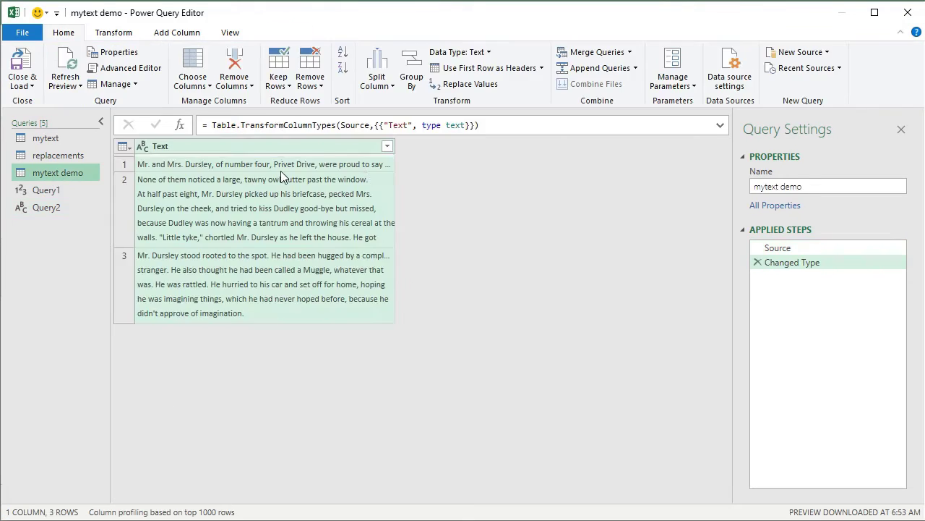
{"action": "left_click", "coordinate": [369, 166]}
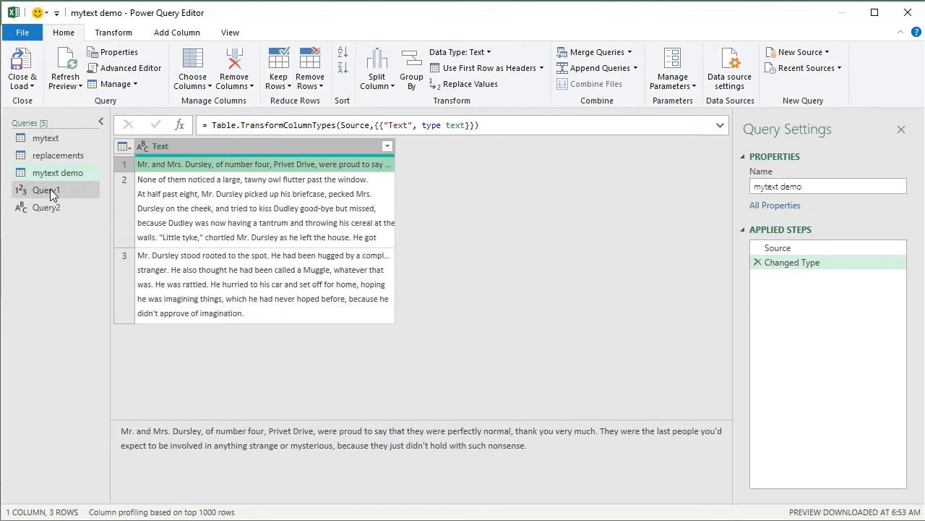
{"action": "left_click", "coordinate": [56, 157]}
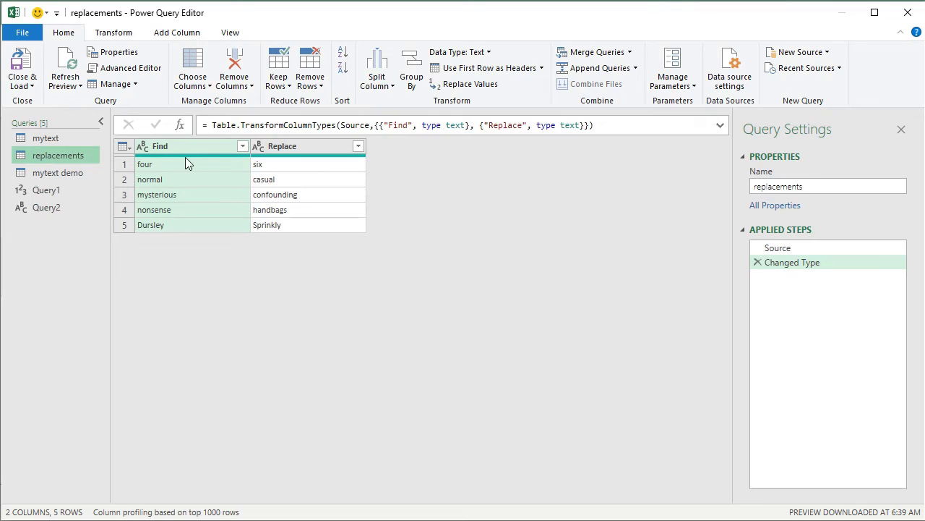
{"action": "left_click", "coordinate": [55, 192]}
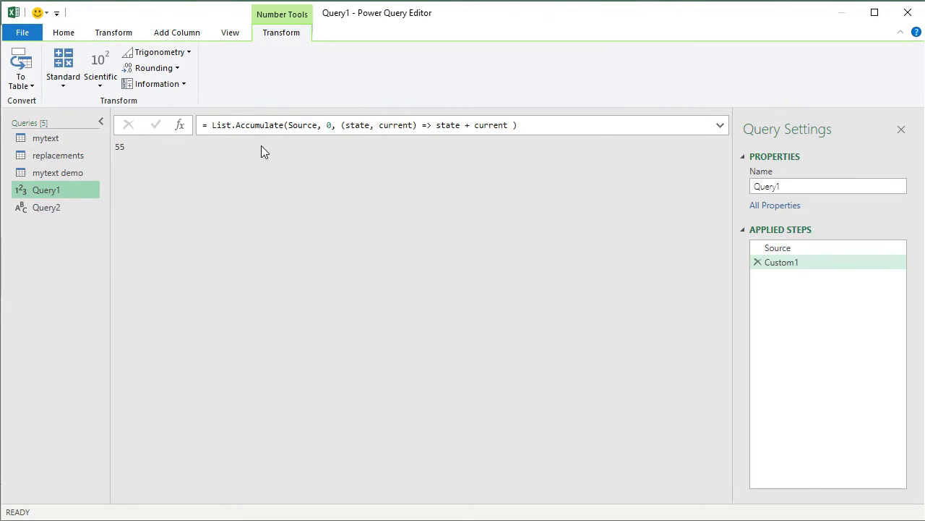
{"action": "double_click", "coordinate": [296, 126]}
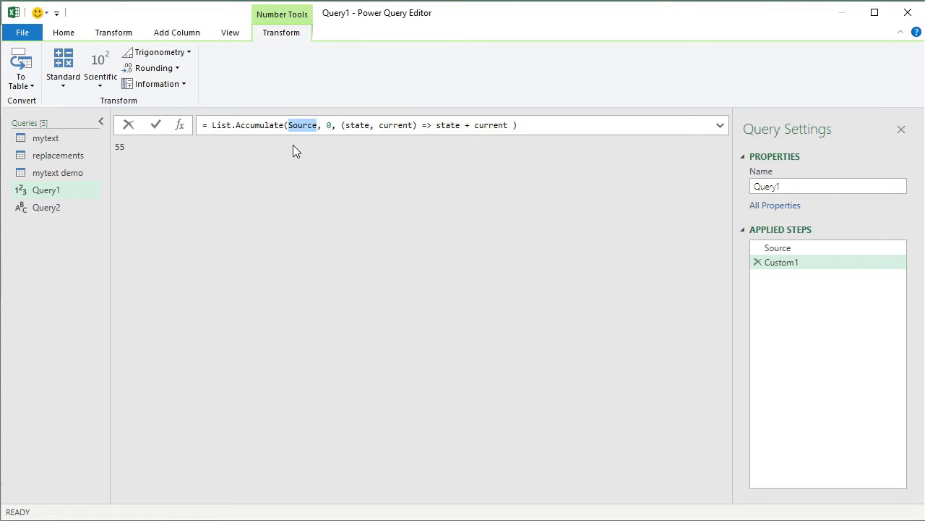
Examine the current parameter and Source argument in Query1's List.Accumulate formula, and the Find and Replace pairs in the replacements table.
{"action": "double_click", "coordinate": [392, 126]}
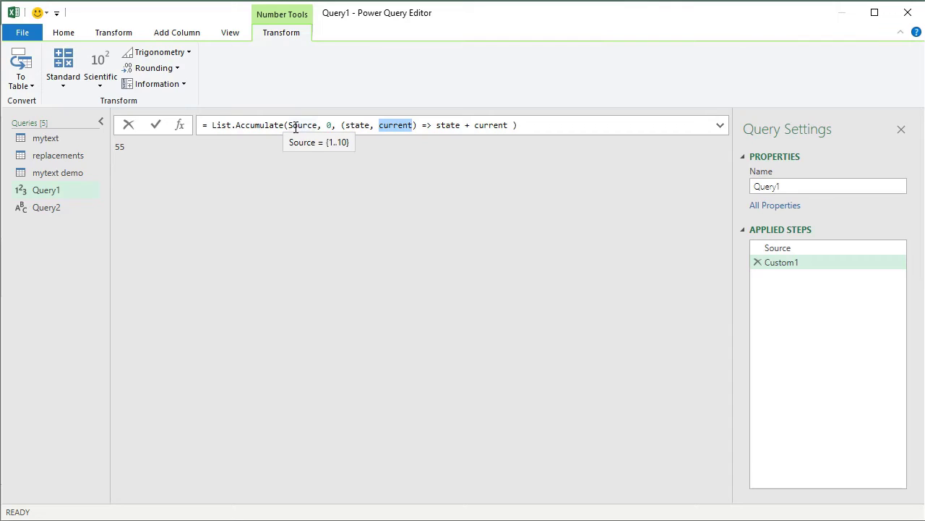
{"action": "mouse_move", "coordinate": [296, 125]}
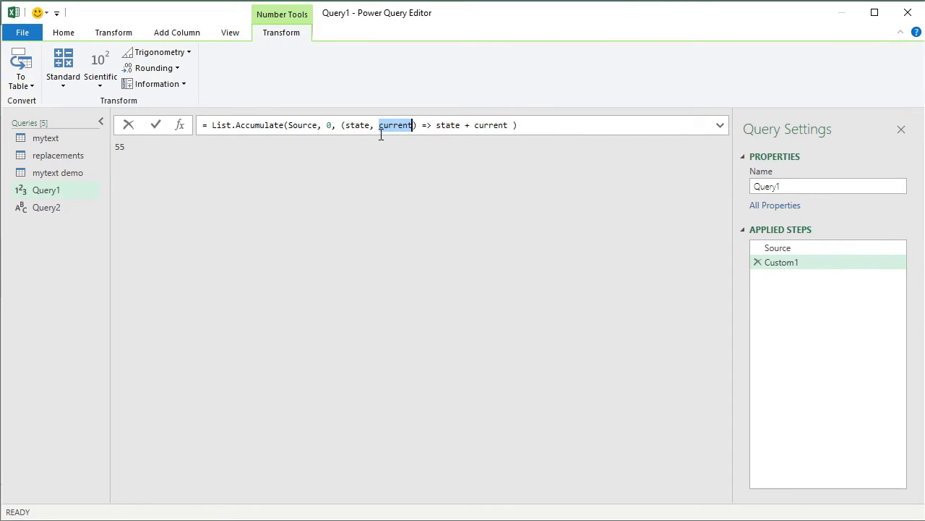
{"action": "left_click", "coordinate": [74, 154]}
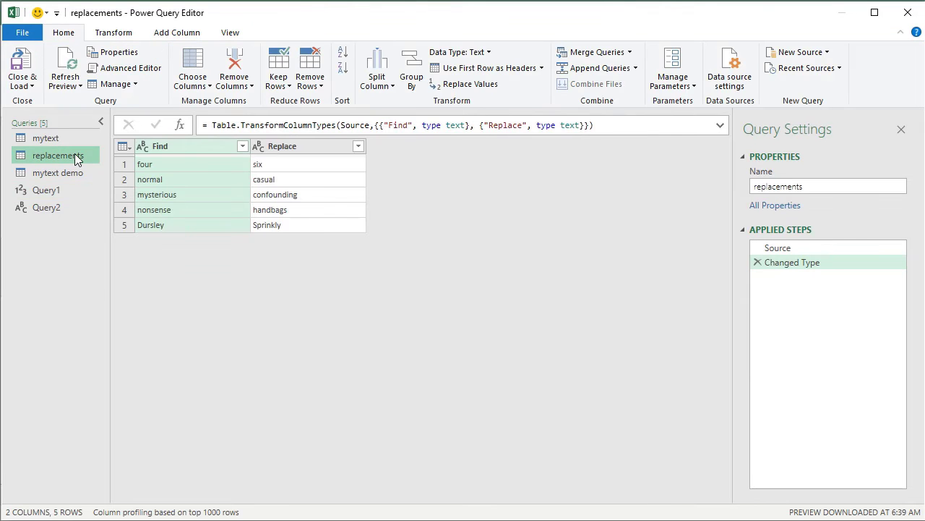
Start a custom column in the mytext demo query and name it Text after replacements.
{"action": "left_click", "coordinate": [63, 174]}
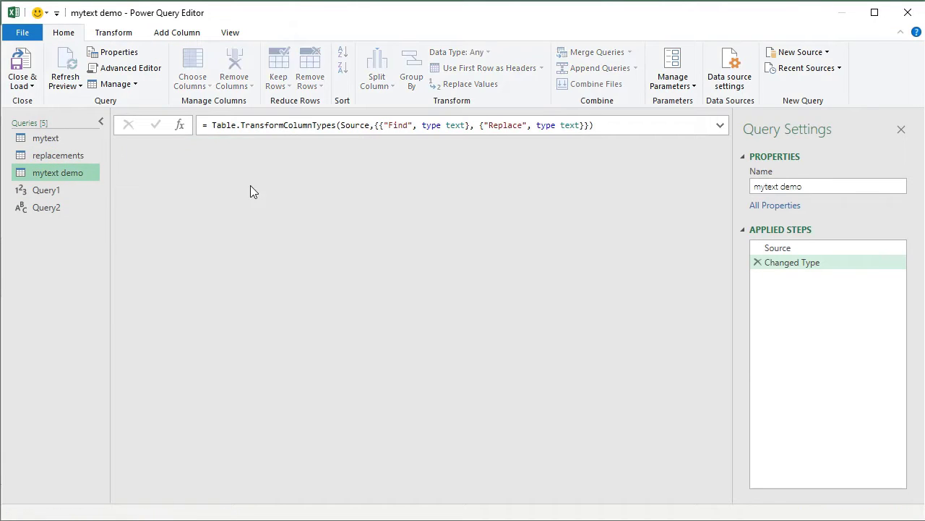
{"action": "left_click", "coordinate": [115, 33]}
{"action": "left_click", "coordinate": [179, 35]}
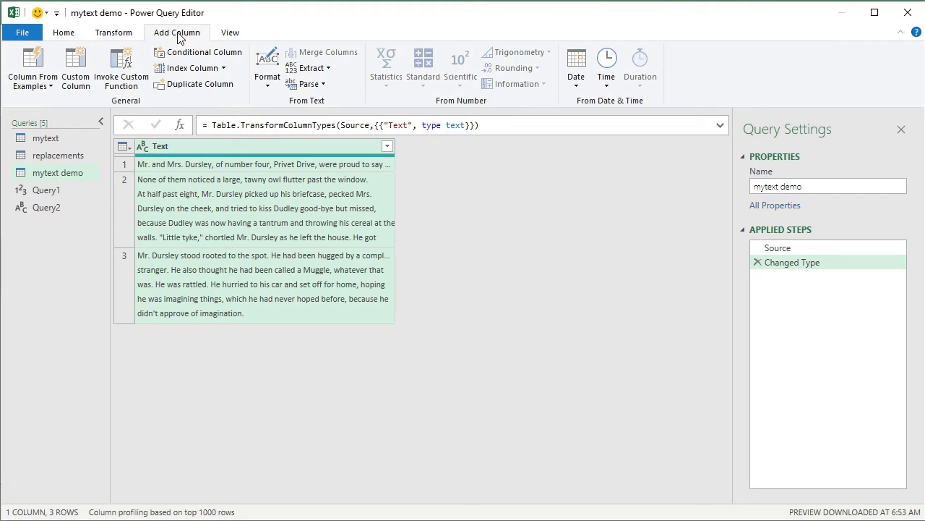
{"action": "left_click", "coordinate": [76, 69]}
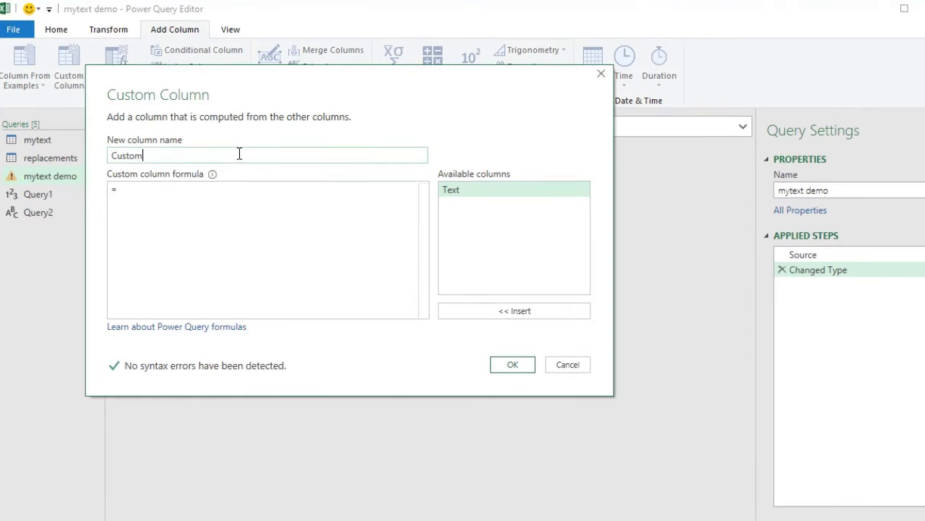
{"action": "double_click", "coordinate": [239, 154]}
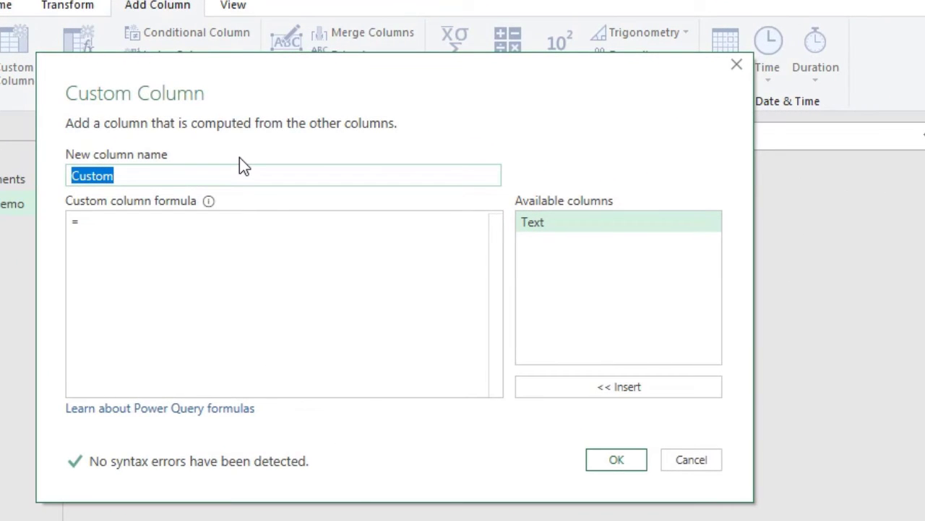
{"action": "type", "text": "Text after re"}
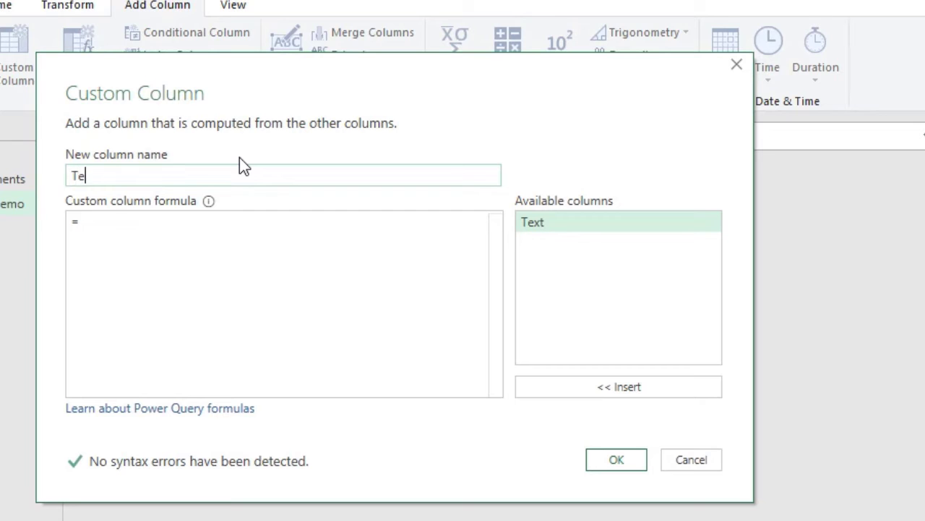
{"action": "type", "text": "placements"}
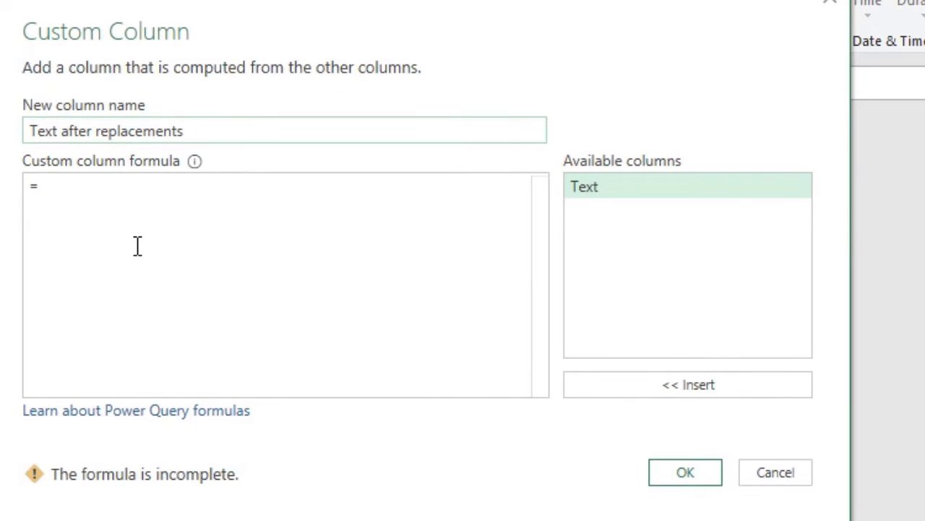
Begin the custom column formula with List.Accumulate( and remove the duplicated List text before it.
{"action": "left_click", "coordinate": [138, 246]}
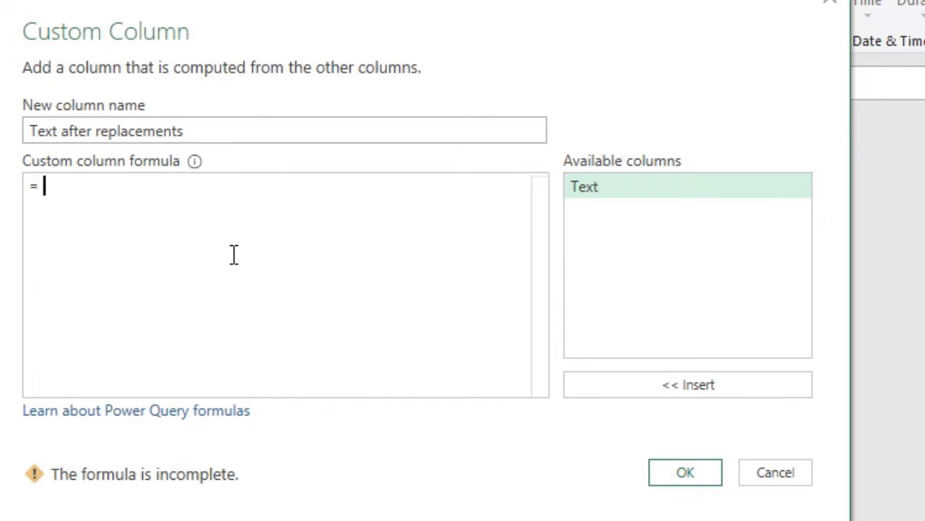
{"action": "type", "text": "List.Accu"}
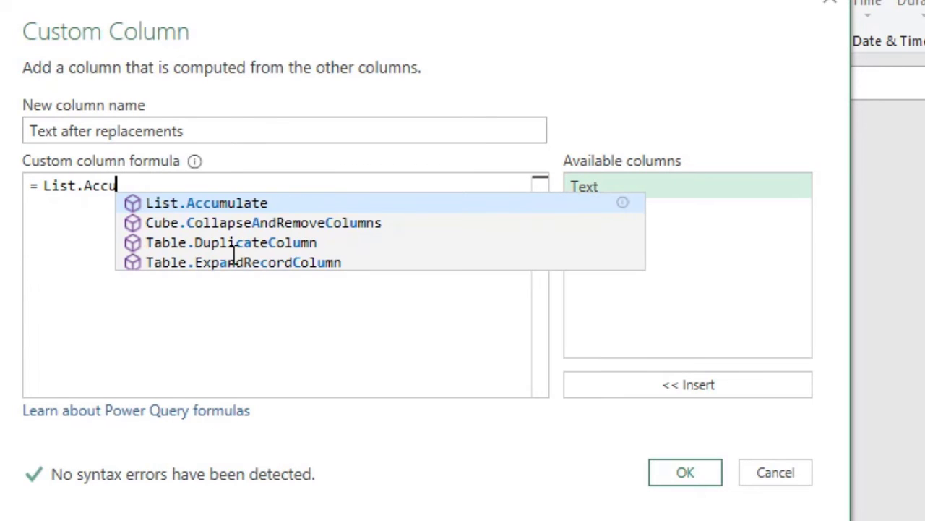
{"action": "key", "text": "Tab"}
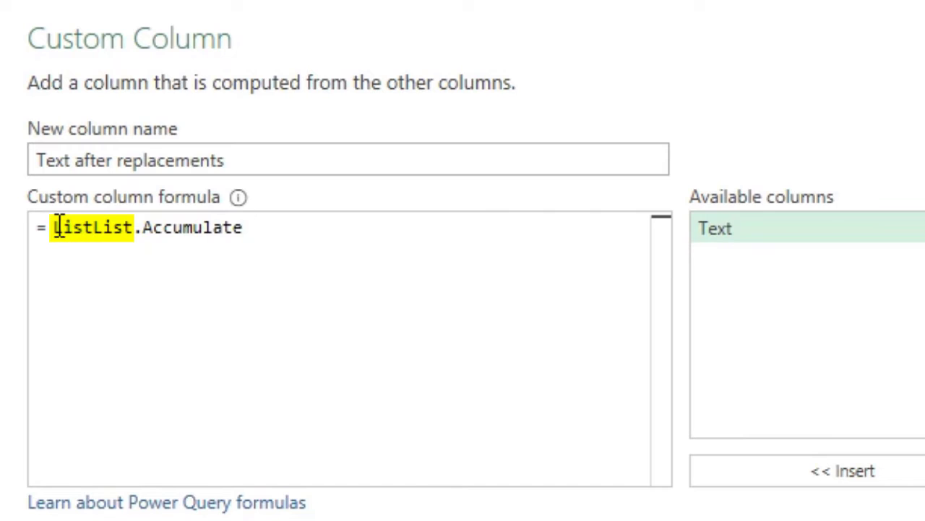
{"action": "left_click", "coordinate": [92, 230]}
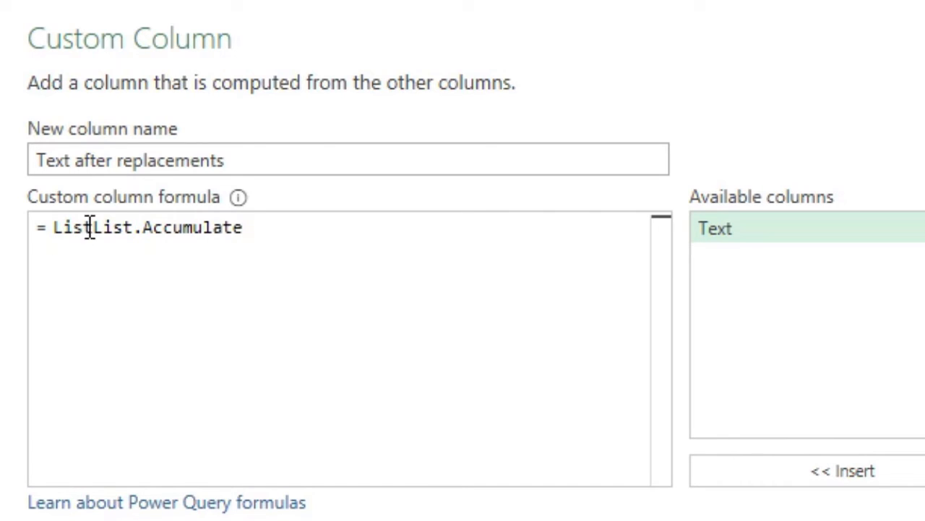
{"action": "key", "text": "BackSpace"}
{"action": "key", "text": "BackSpace"}
{"action": "key", "text": "BackSpace"}
{"action": "key", "text": "BackSpace"}
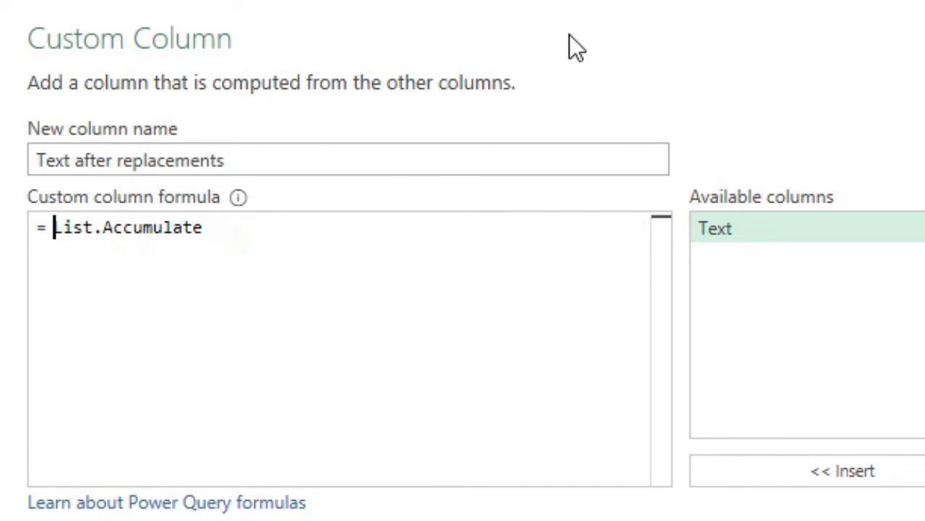
{"action": "key", "text": "End"}
{"action": "type", "text": "("}
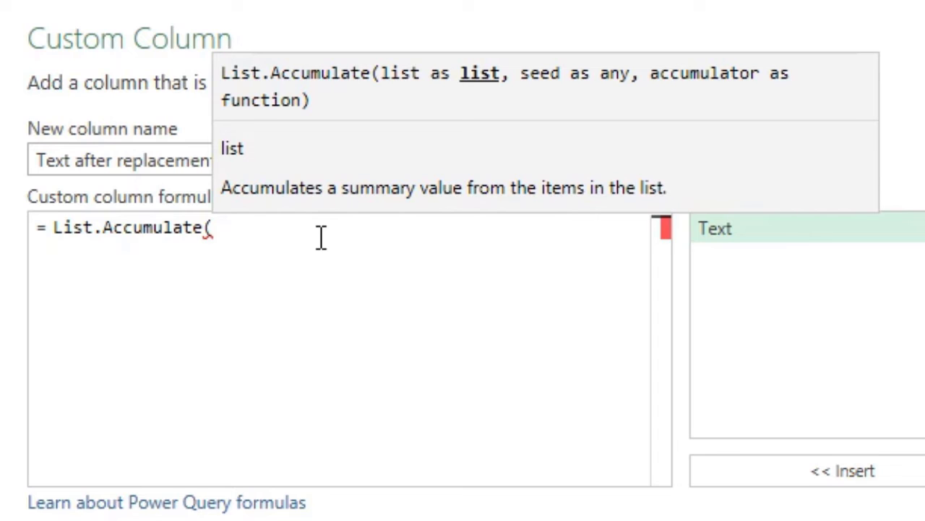
Enter List.Numbers( as the list argument of List.Accumulate, with 0 as its start value and no duplicated List prefix.
{"action": "type", "text": "List."}
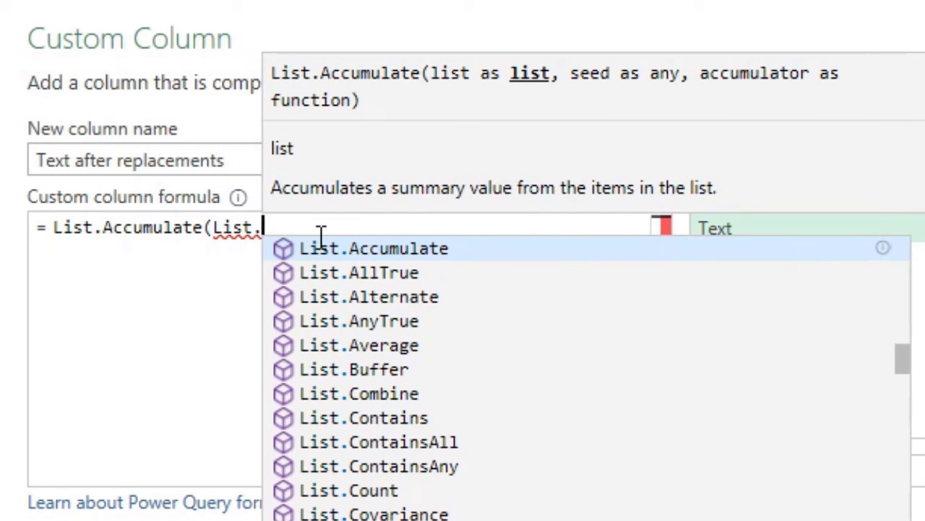
{"action": "type", "text": "nu"}
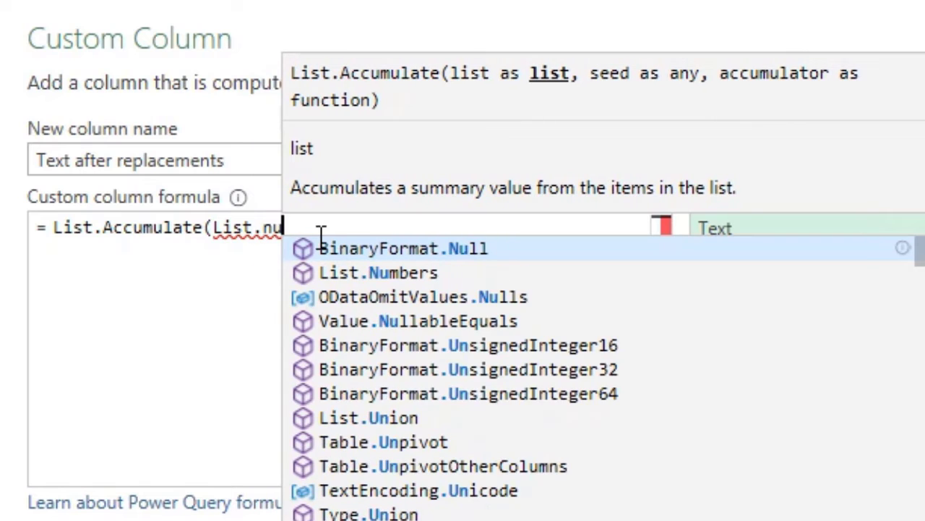
{"action": "left_click", "coordinate": [327, 273]}
{"action": "left_click", "coordinate": [255, 229]}
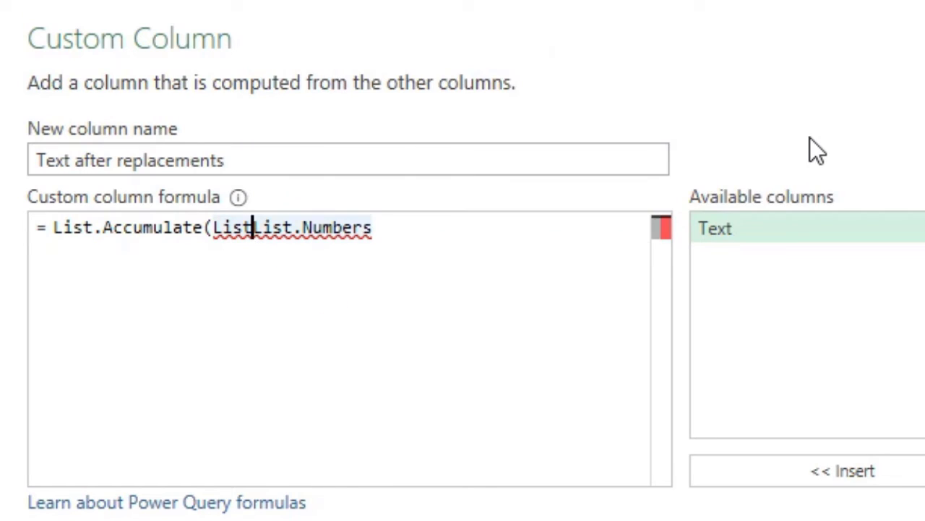
{"action": "key", "text": "BackSpace"}
{"action": "key", "text": "BackSpace"}
{"action": "key", "text": "BackSpace"}
{"action": "key", "text": "BackSpace"}
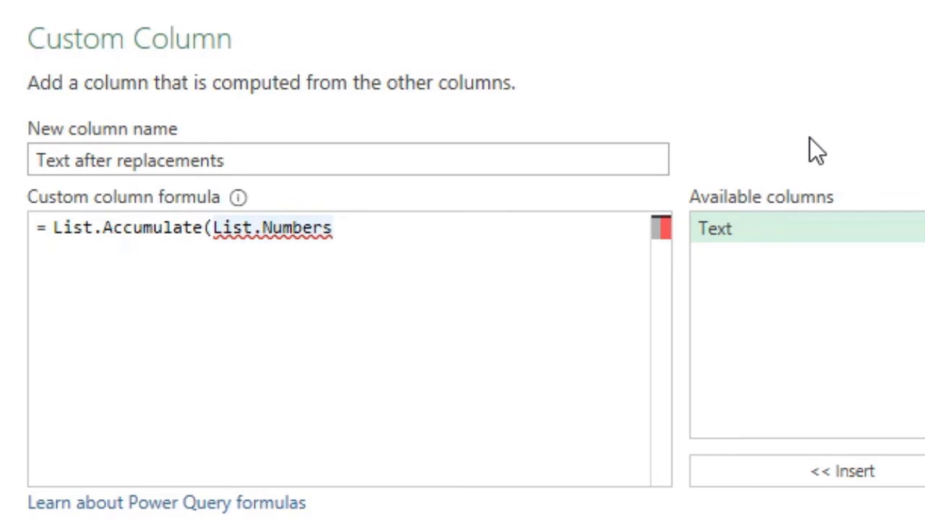
{"action": "type", "text": "("}
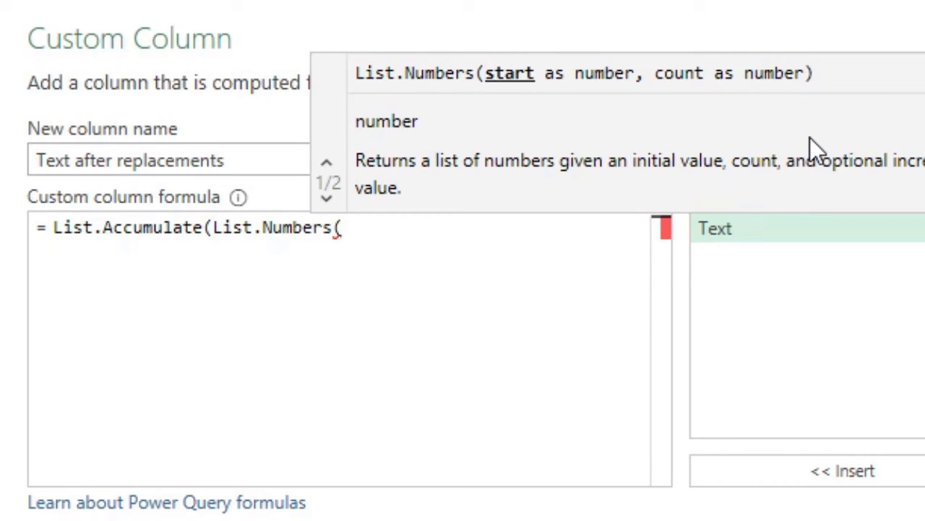
{"action": "type", "text": "0,"}
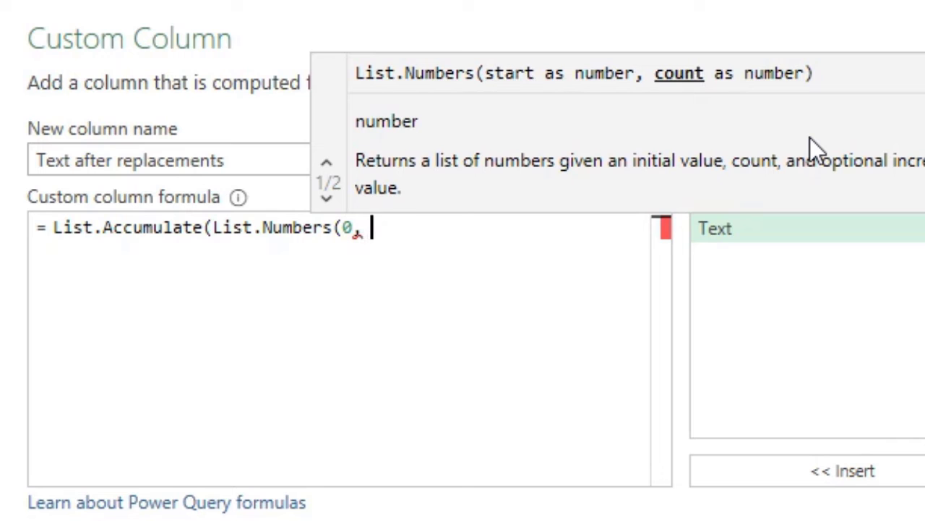
{"action": "type", "text": " re"}
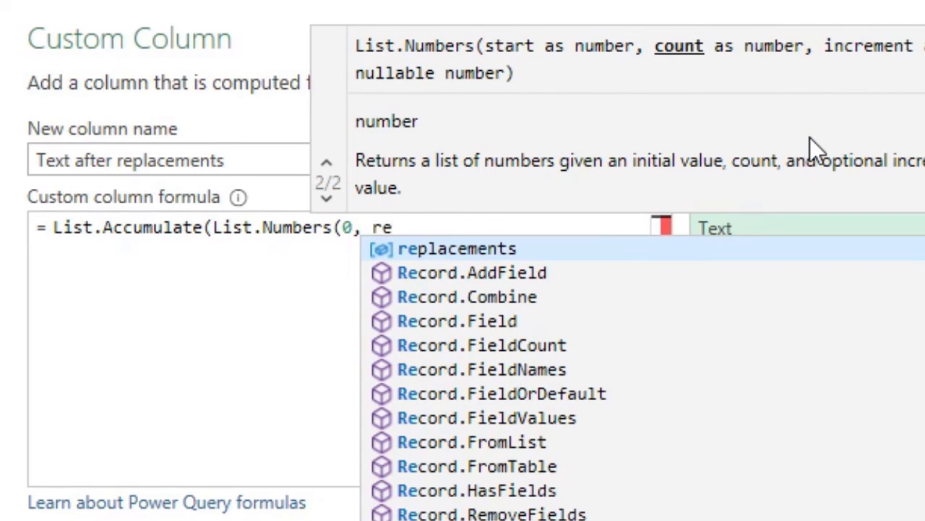
{"action": "key", "text": "BackSpace"}
{"action": "key", "text": "BackSpace"}
{"action": "type", "text": "Table."}
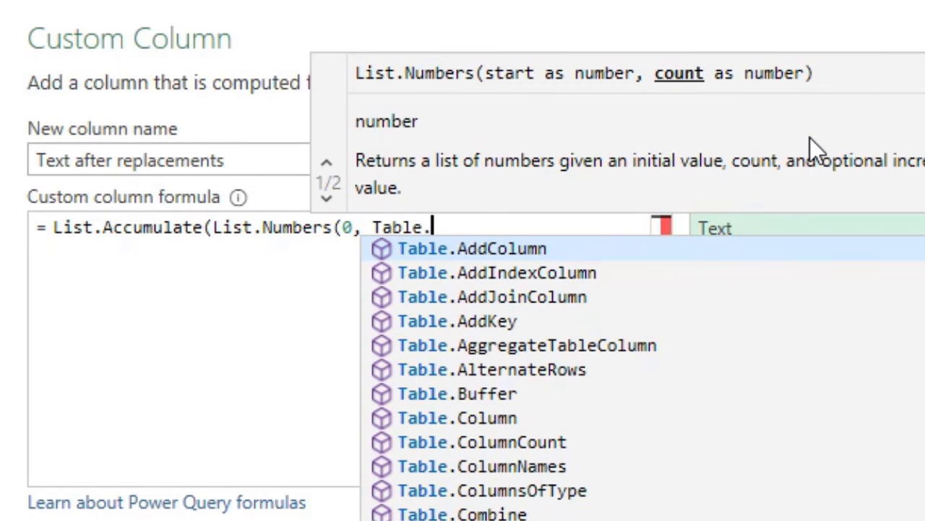
{"action": "type", "text": "r"}
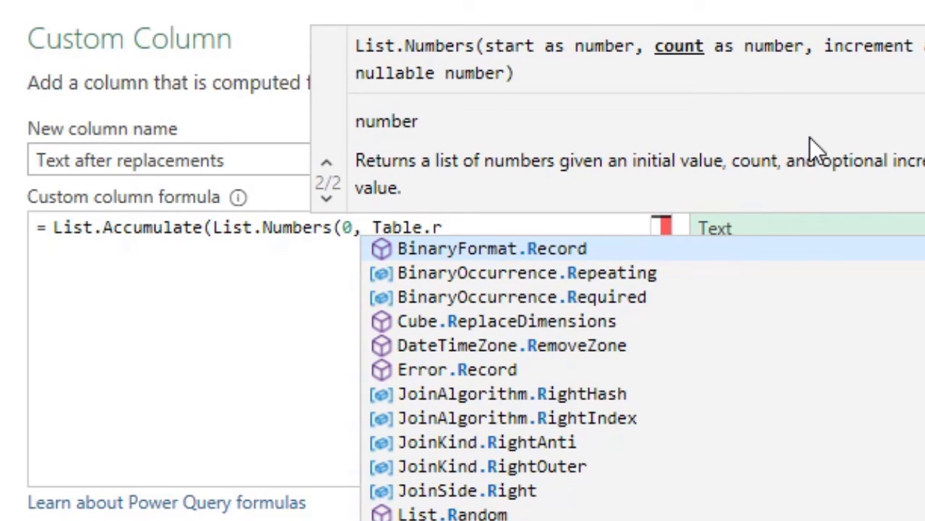
{"action": "key", "text": "BackSpace"}
{"action": "key", "text": "BackSpace"}
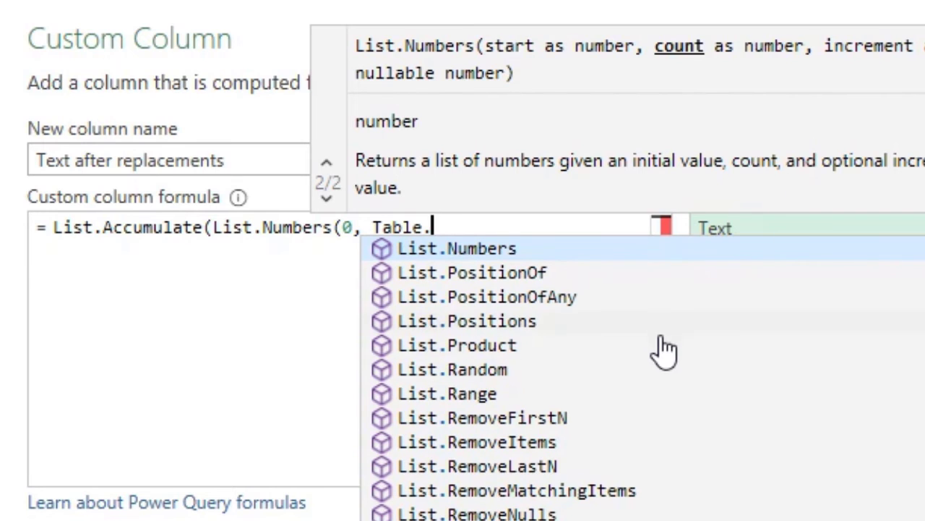
{"action": "scroll", "coordinate": [662, 421], "scroll_direction": "down", "scroll_amount": 1}
{"action": "scroll", "coordinate": [664, 418], "scroll_direction": "up", "scroll_amount": 2}
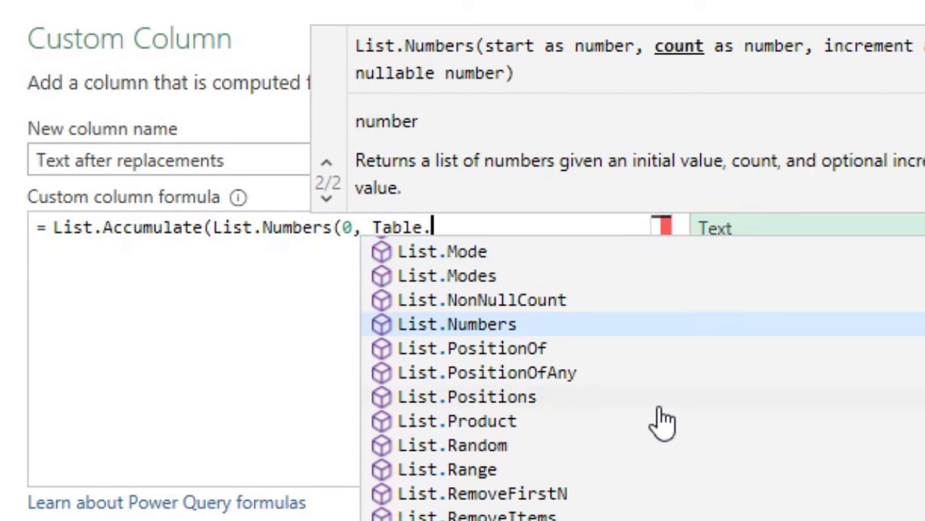
{"action": "scroll", "coordinate": [663, 421], "scroll_direction": "up", "scroll_amount": 3}
{"action": "scroll", "coordinate": [661, 424], "scroll_direction": "down", "scroll_amount": 6}
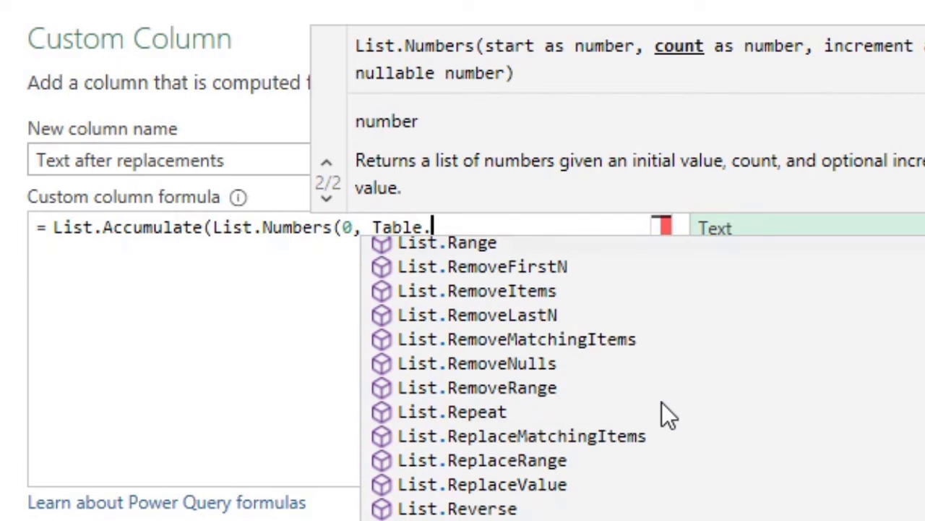
{"action": "mouse_move", "coordinate": [377, 226]}
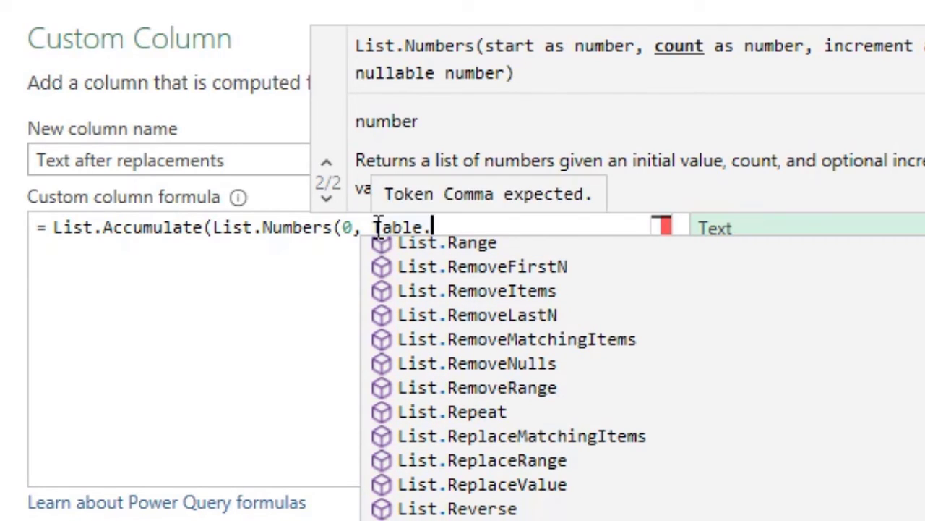
Replace the partial Table. entry with Table.RowCount(replacements)-1 as the List.Numbers count, then close that function and add a comma for the seed argument.
{"action": "left_click_drag", "start_coordinate": [378, 226], "coordinate": [454, 226]}
{"action": "type", "text": "rowcou"}
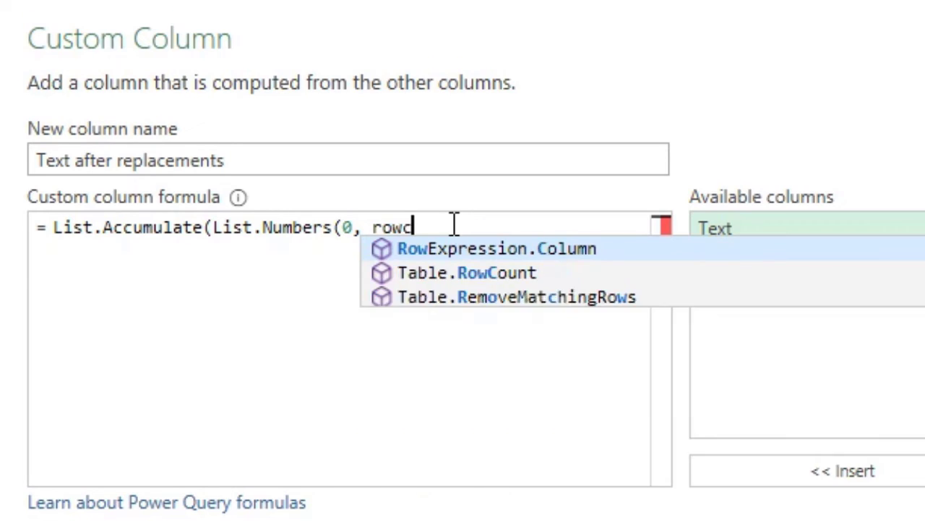
{"action": "left_click", "coordinate": [483, 248]}
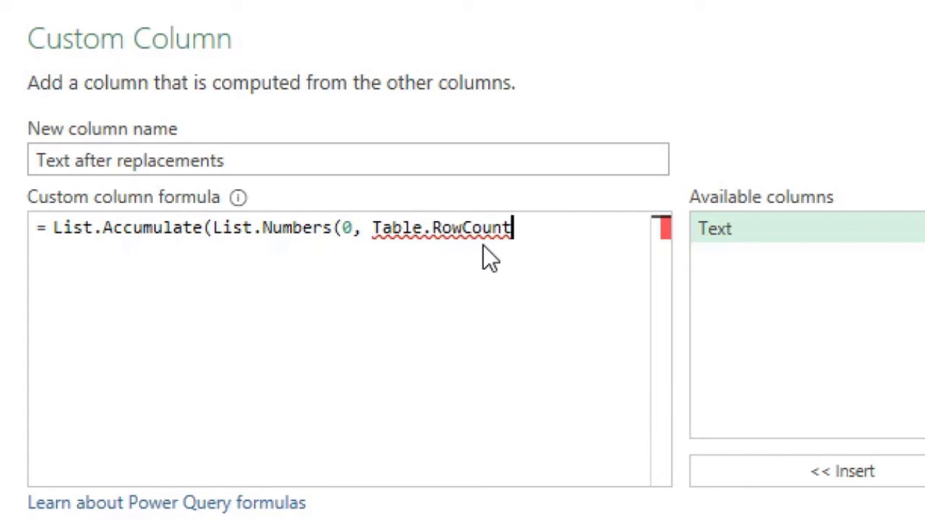
{"action": "type", "text": "("}
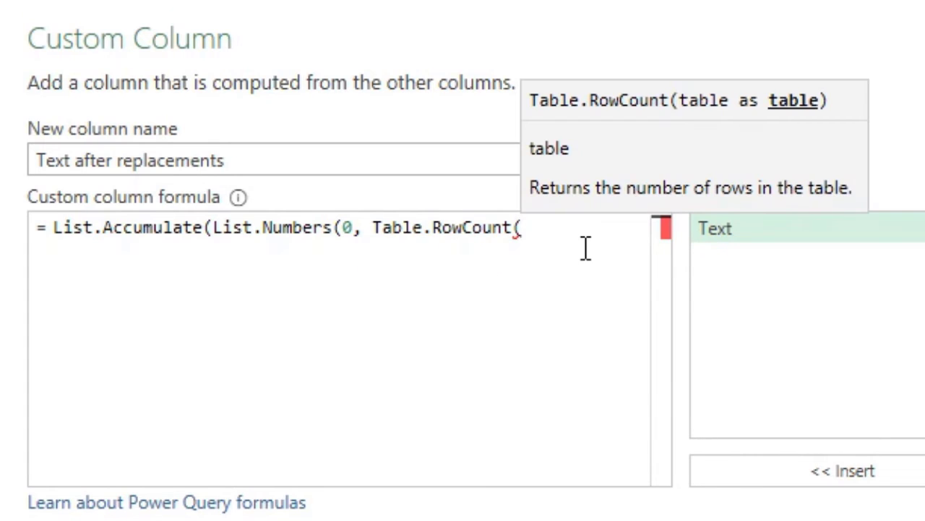
{"action": "type", "text": "replac"}
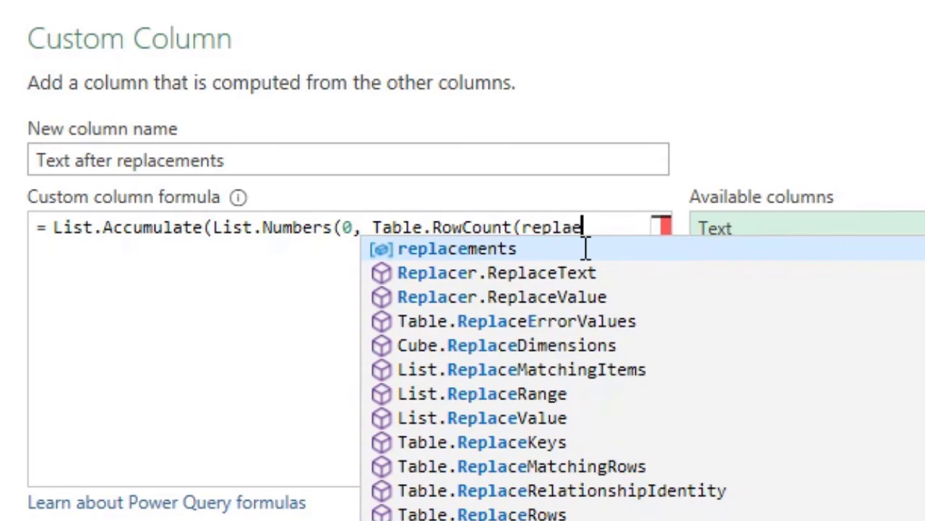
{"action": "key", "text": "Tab"}
{"action": "type", "text": ")"}
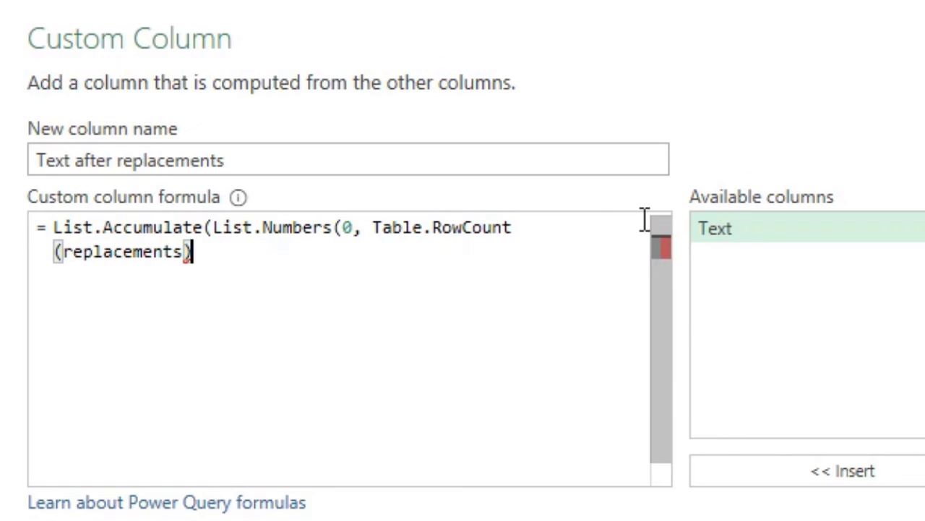
{"action": "type", "text": "-1)"}
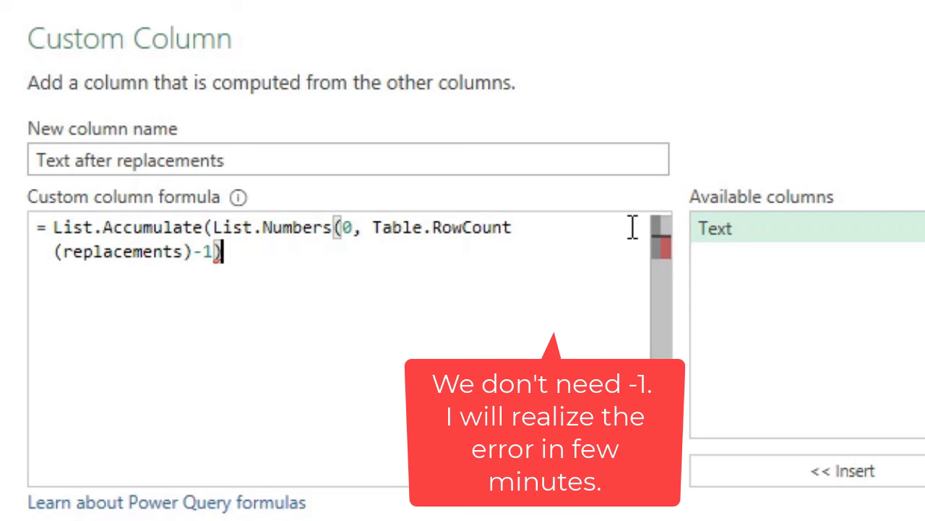
{"action": "type", "text": ","}
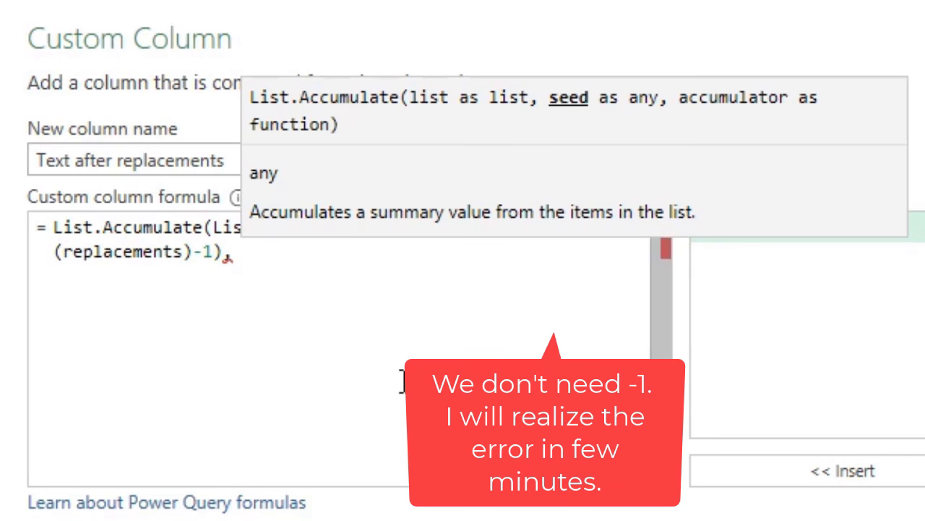
Put the List.Numbers argument on its own indented line in the formula and start a new line for the seed.
{"action": "left_click", "coordinate": [212, 226]}
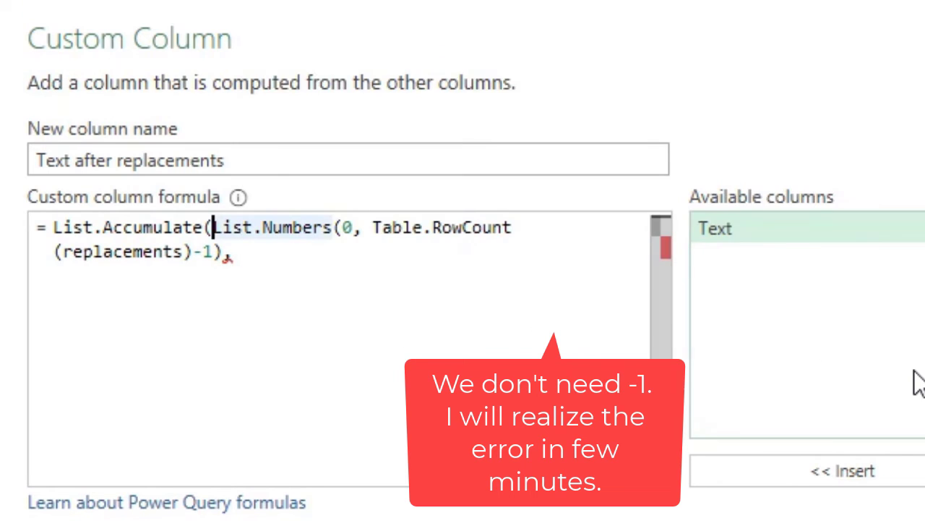
{"action": "key", "text": "Return"}
{"action": "key", "text": "Tab"}
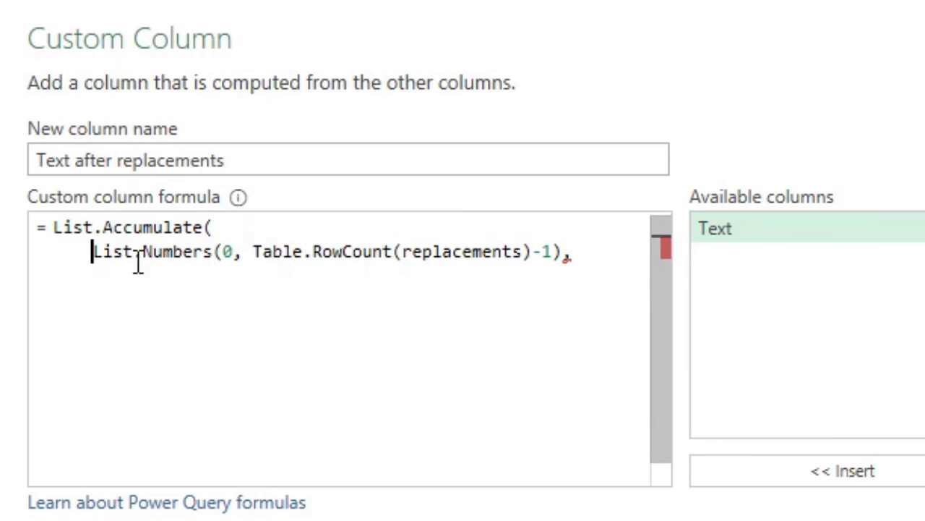
{"action": "left_click", "coordinate": [616, 262]}
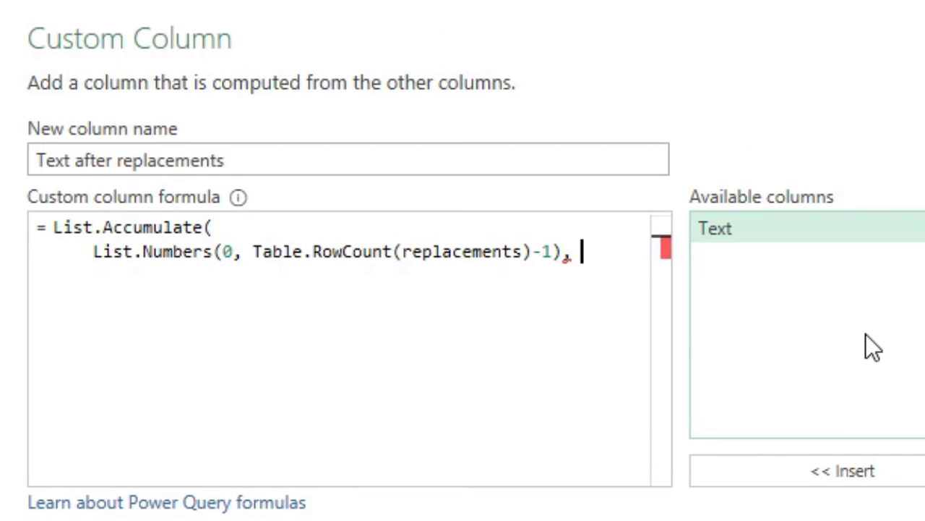
{"action": "key", "text": "Return"}
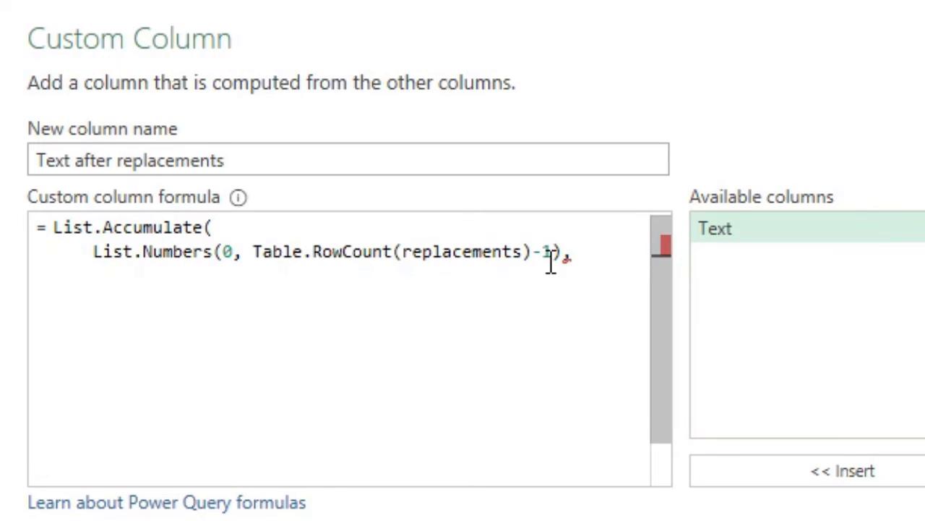
Insert the Text column as the seed argument of List.Accumulate, followed by a comma and a new line.
{"action": "left_click", "coordinate": [788, 235]}
{"action": "left_click", "coordinate": [811, 479]}
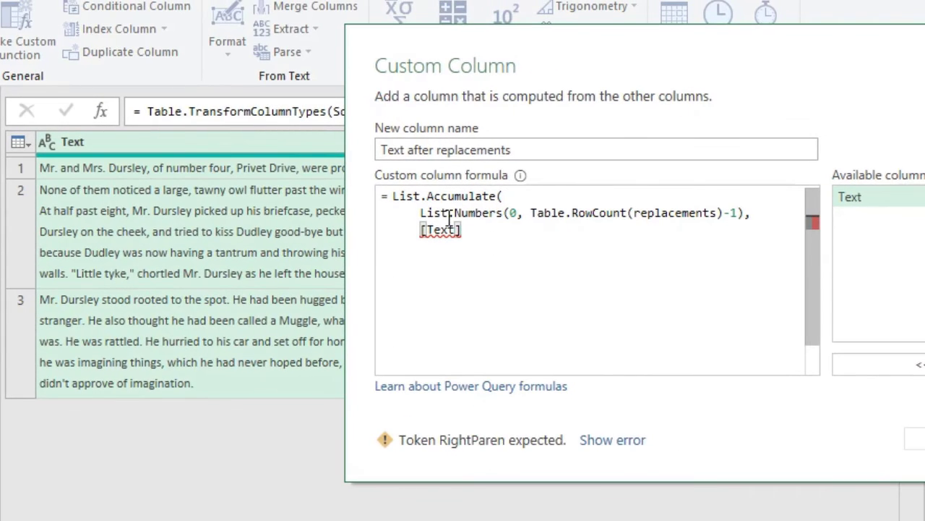
{"action": "type", "text": ","}
{"action": "key", "text": "Return"}
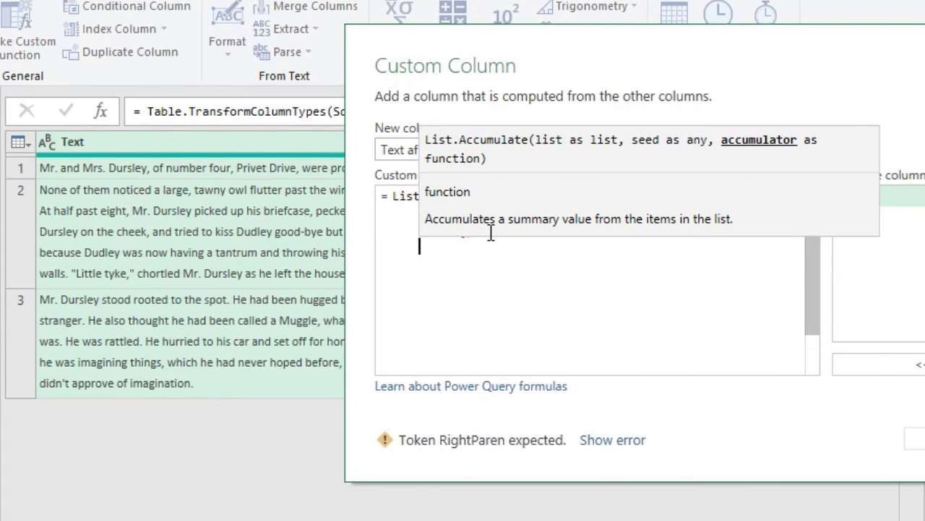
Start the accumulator function with (state, current) => and begin a new indented line for its body.
{"action": "type", "text": "(stat"}
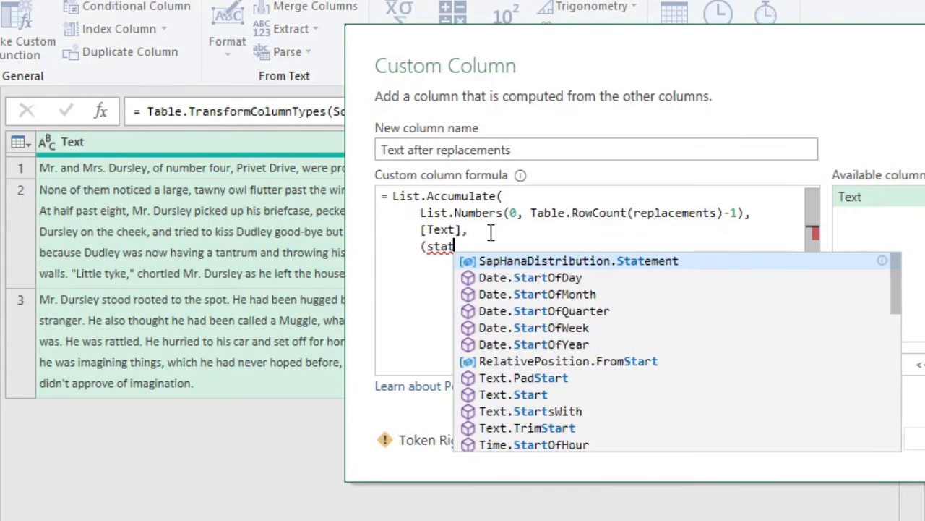
{"action": "type", "text": "e, current) =>"}
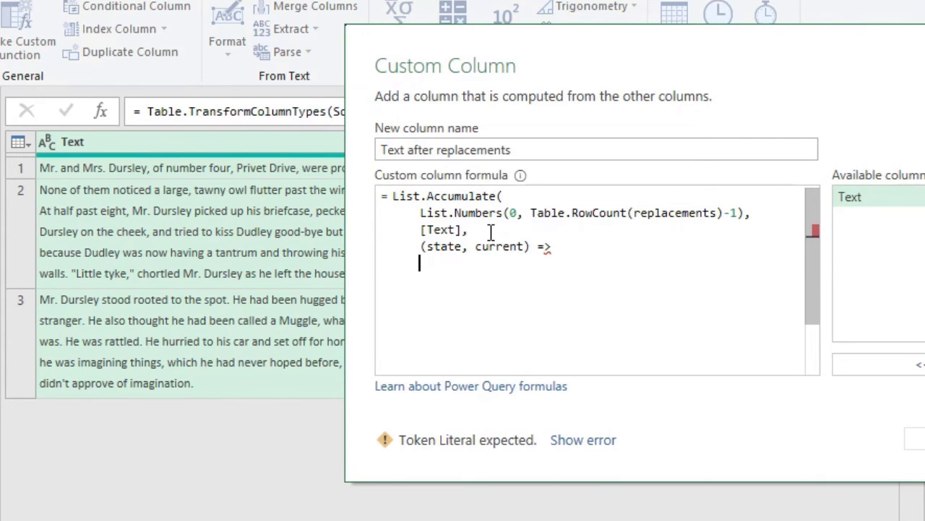
{"action": "key", "text": "Tab"}
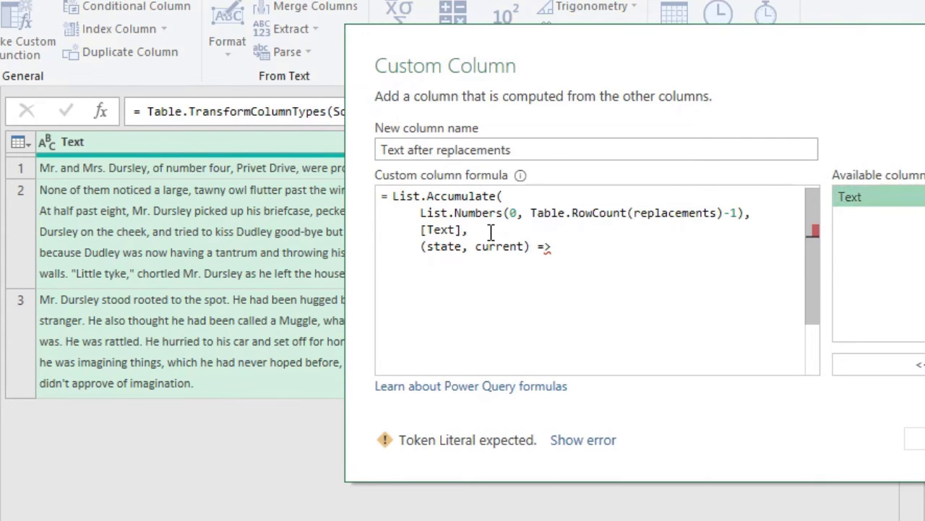
{"action": "left_click", "coordinate": [526, 272]}
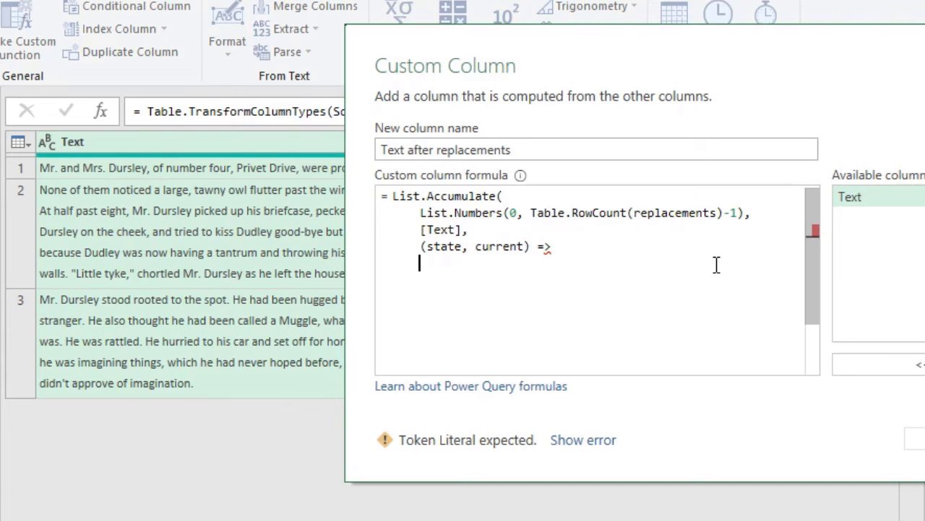
{"action": "key", "text": "Return"}
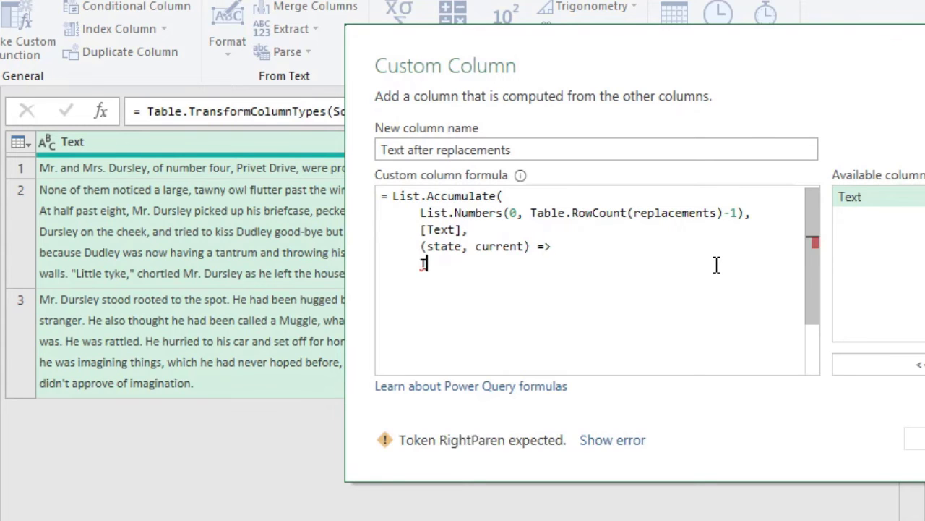
{"action": "type", "text": "Text.re"}
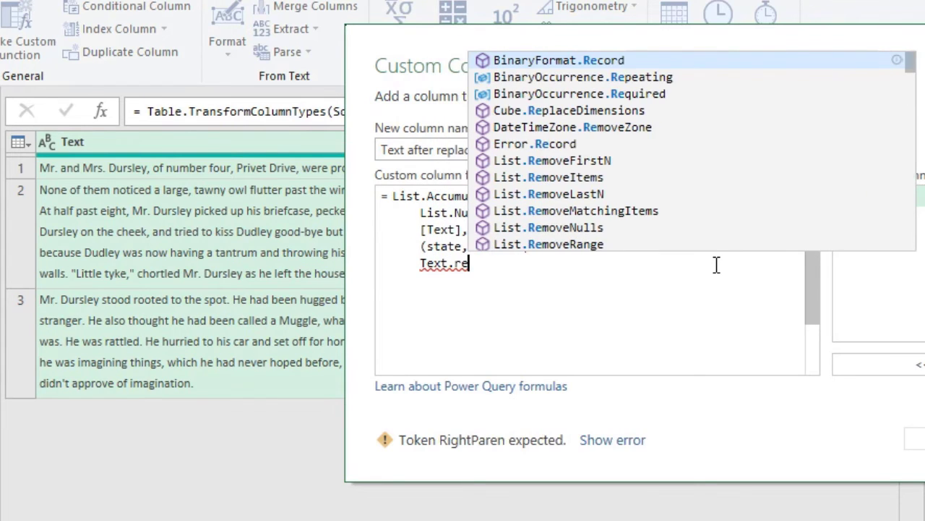
{"action": "key", "text": "BackSpace"}
{"action": "key", "text": "BackSpace"}
{"action": "key", "text": "BackSpace"}
{"action": "key", "text": "BackSpace"}
{"action": "key", "text": "BackSpace"}
{"action": "key", "text": "BackSpace"}
{"action": "key", "text": "BackSpace"}
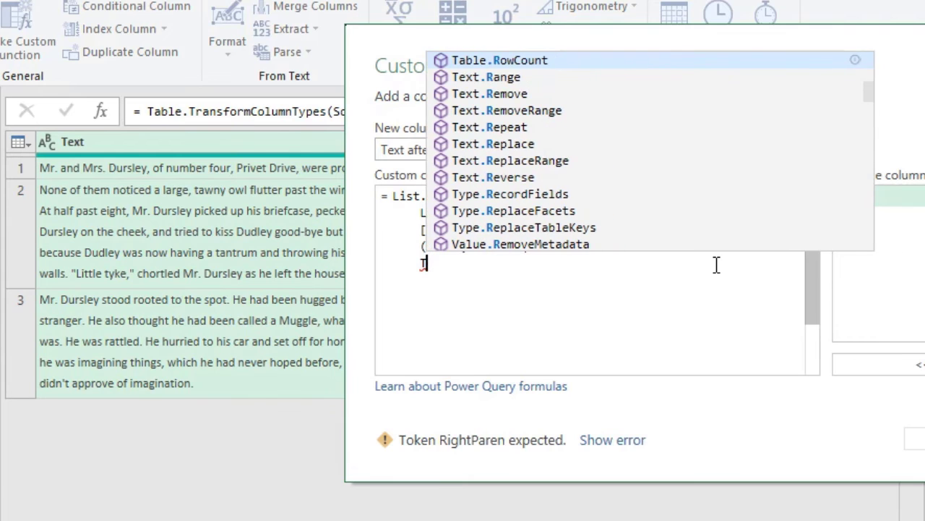
Enter Text.Replace( as the accumulator function's body, with state as its text argument followed by a comma.
{"action": "type", "text": "rep"}
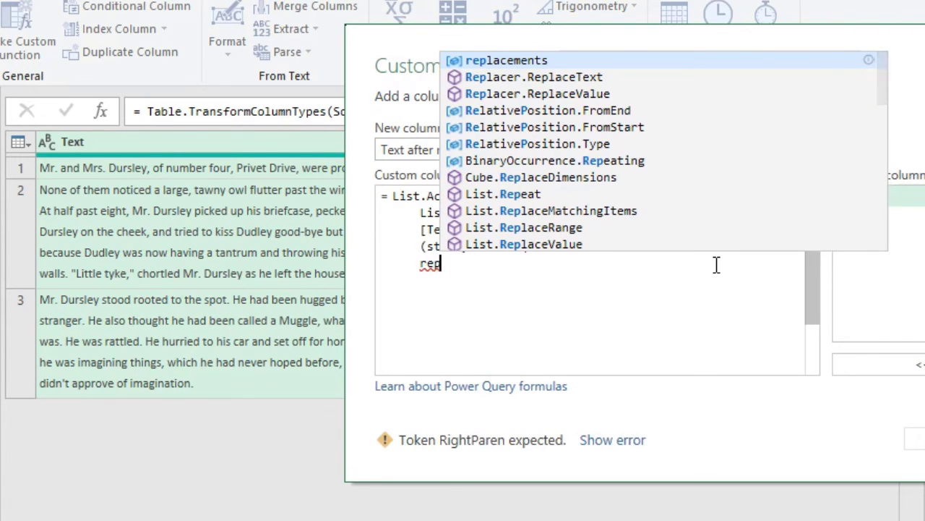
{"action": "type", "text": "lace"}
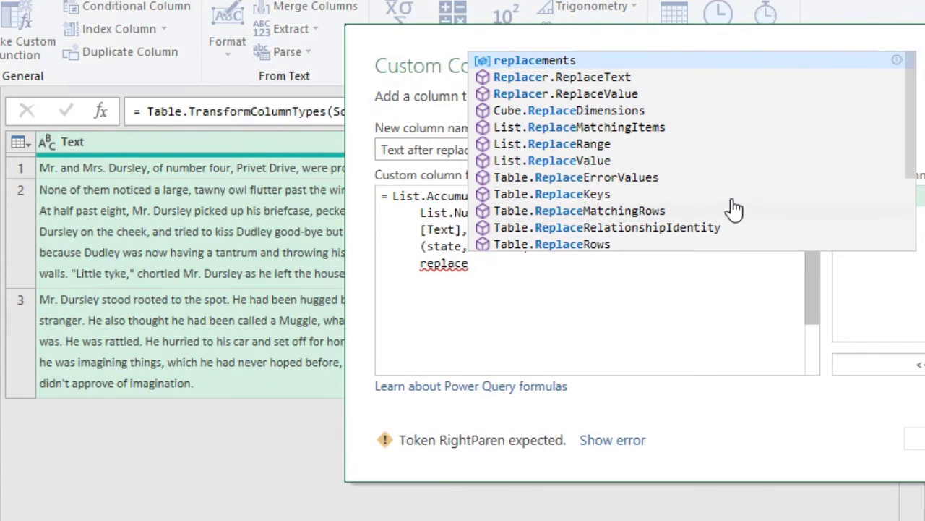
{"action": "scroll", "coordinate": [734, 204], "scroll_direction": "down", "scroll_amount": 2}
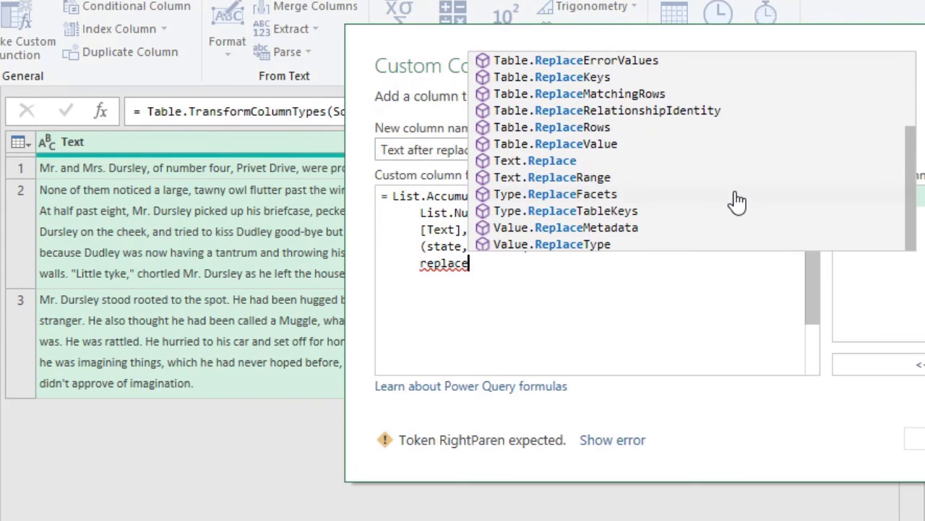
{"action": "left_click", "coordinate": [562, 160]}
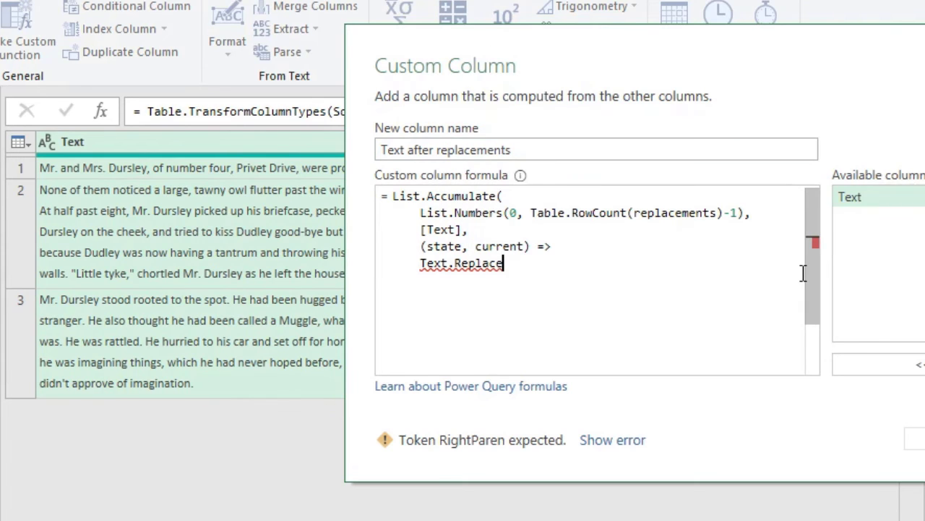
{"action": "type", "text": "("}
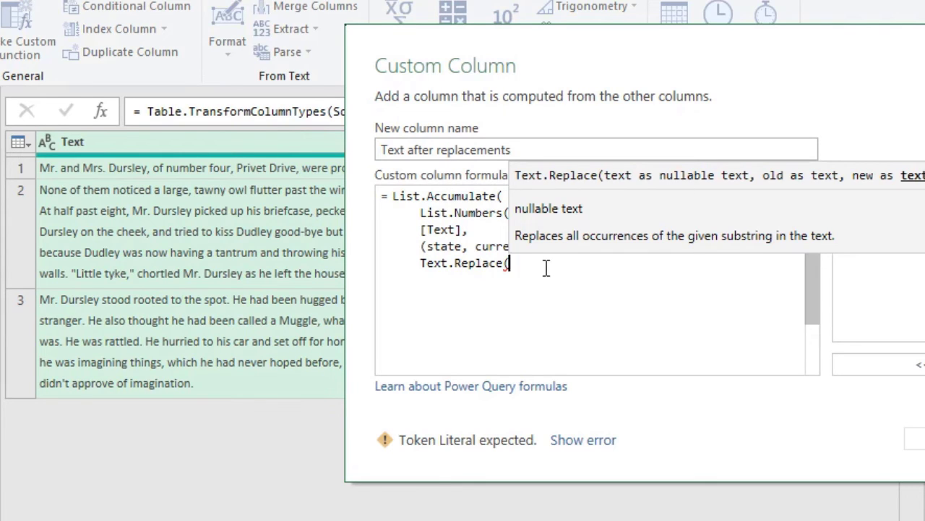
{"action": "type", "text": "state"}
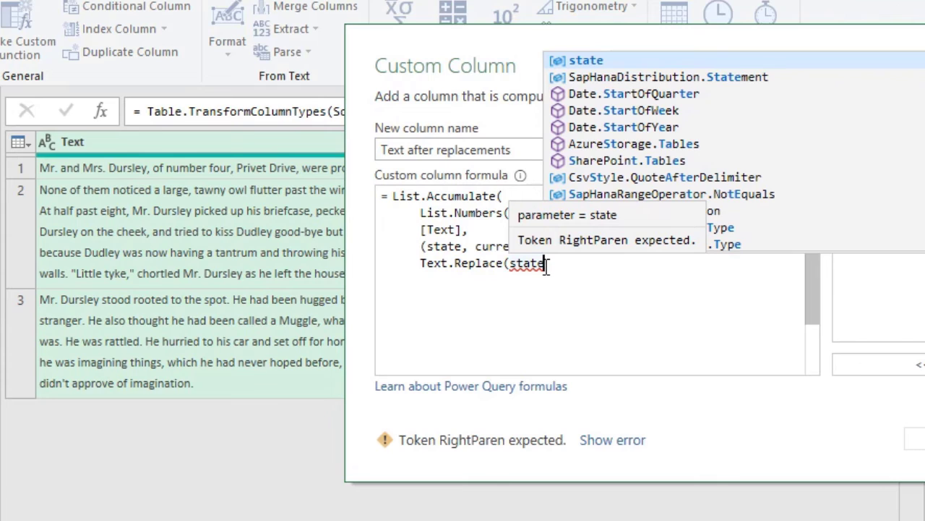
{"action": "key", "text": "Escape"}
{"action": "type", "text": ","}
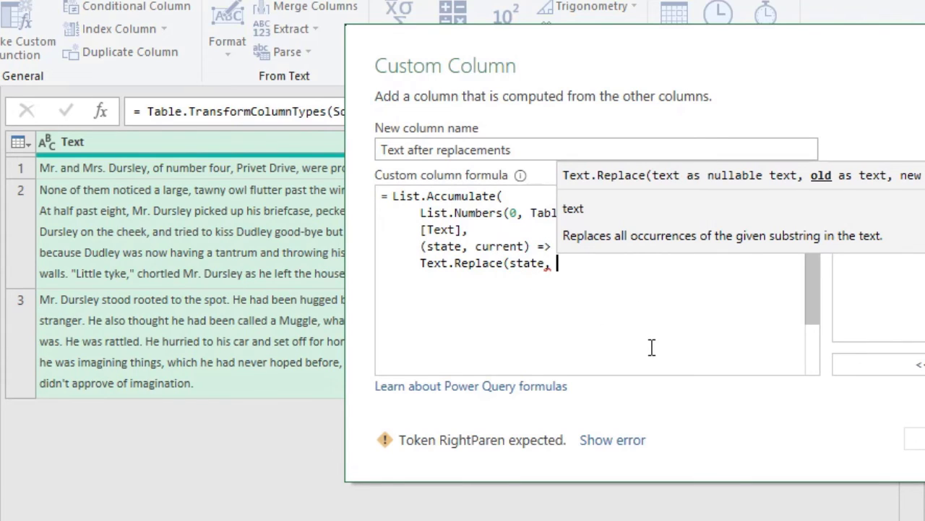
Enter replacements[Find]{current} as the old text argument of Text.Replace.
{"action": "type", "text": "repla"}
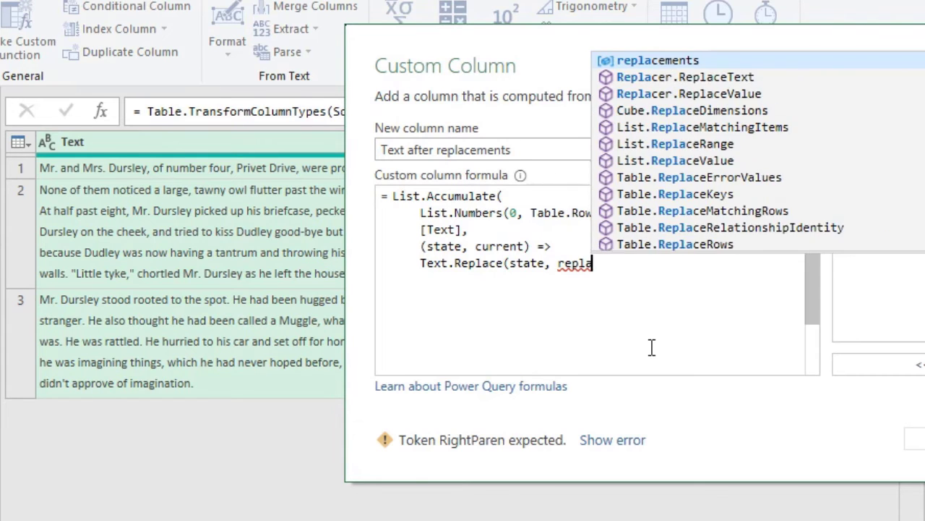
{"action": "type", "text": "cements[Find]"}
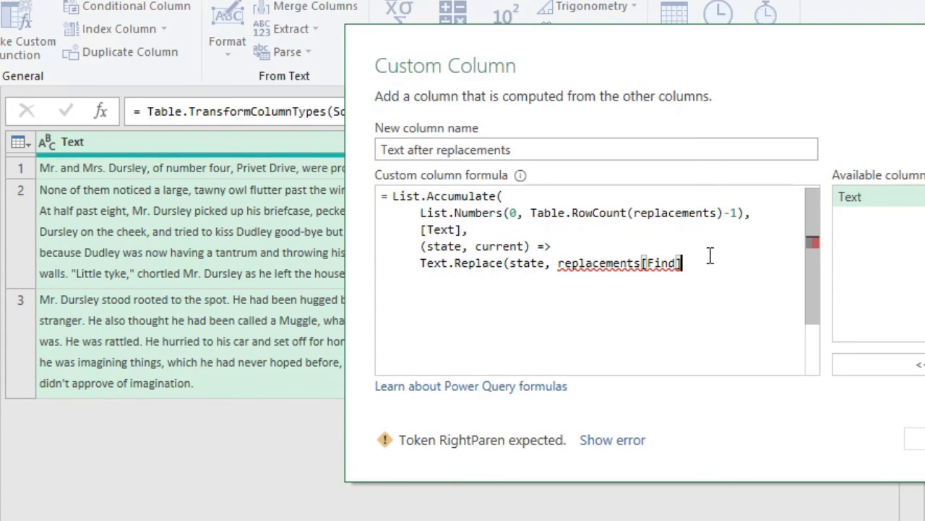
{"action": "type", "text": "{"}
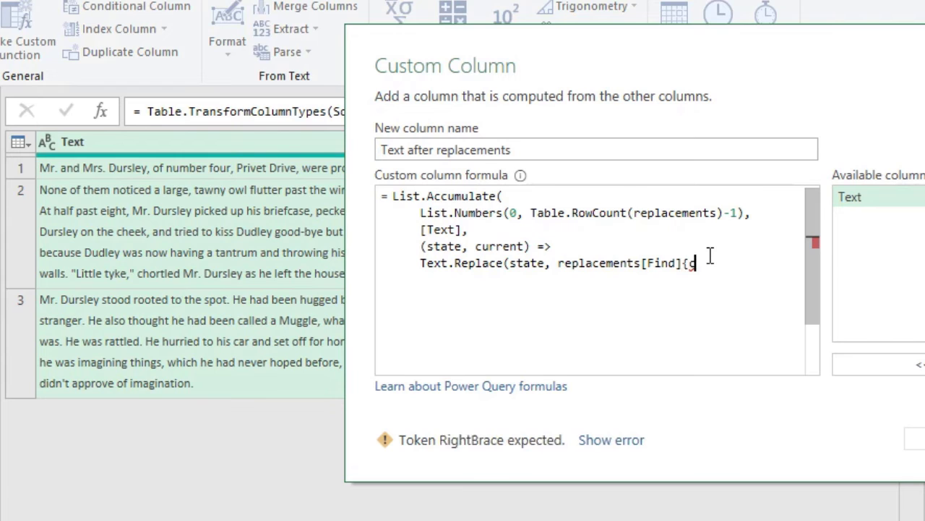
{"action": "type", "text": "current}"}
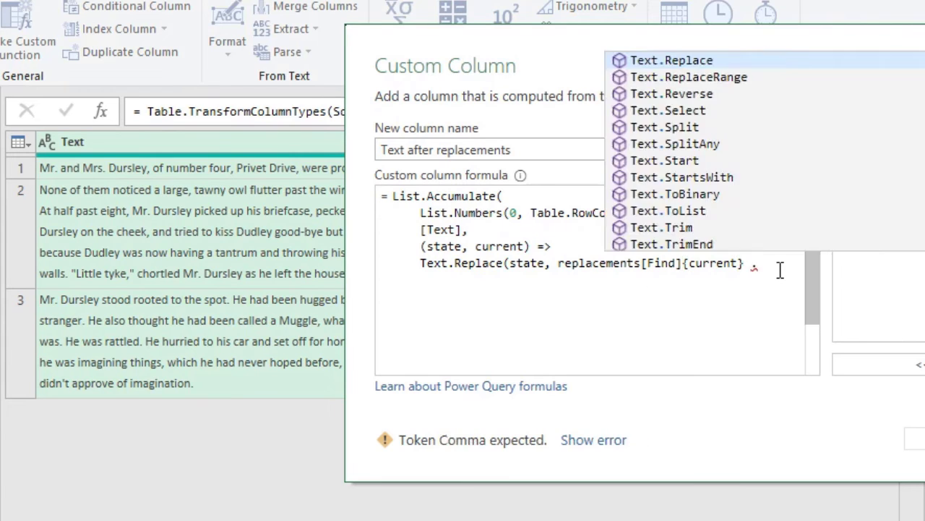
Add a comma and enter replacements[Replace]{current} as the new text argument of Text.Replace.
{"action": "type", "text": ",   replaceme"}
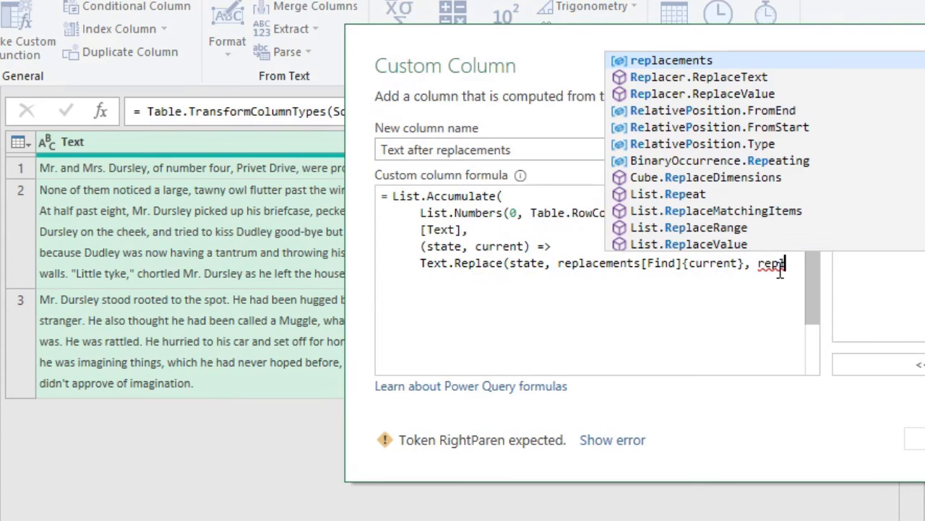
{"action": "type", "text": "nts["}
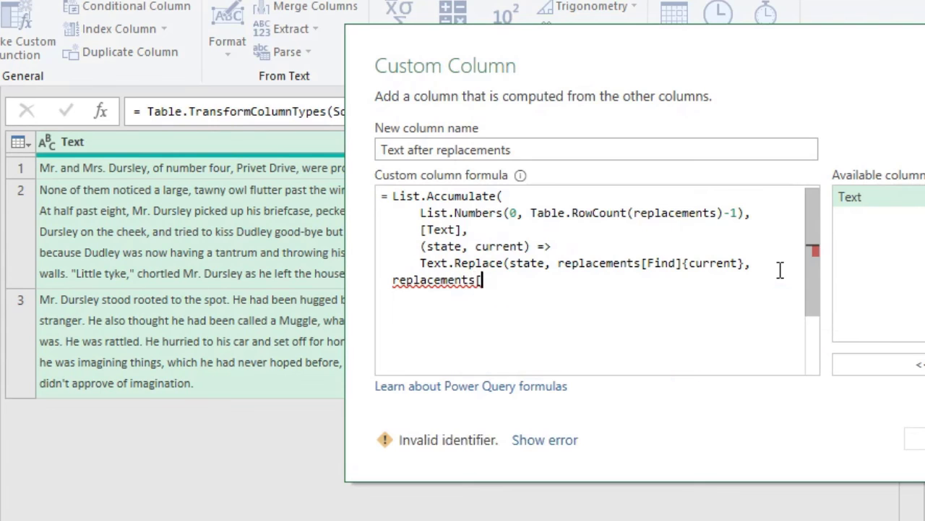
{"action": "type", "text": "Replace]"}
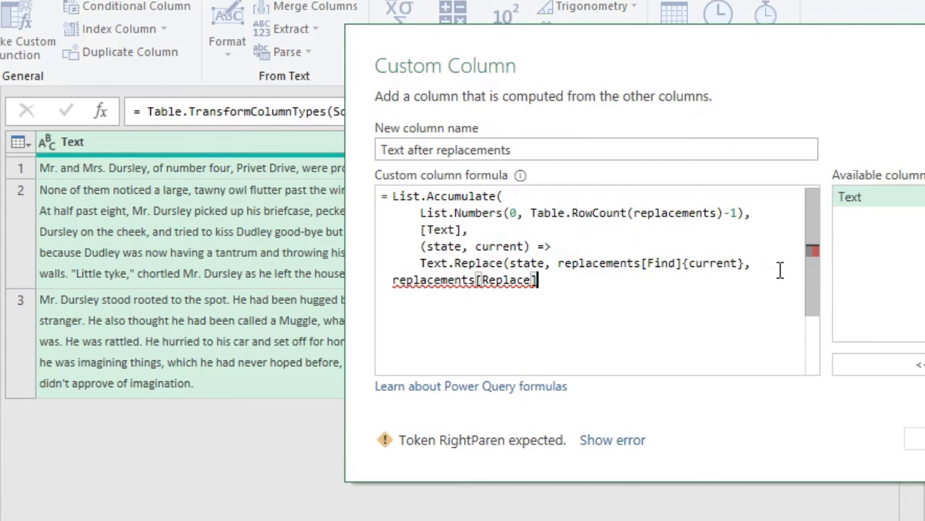
{"action": "type", "text": "{current"}
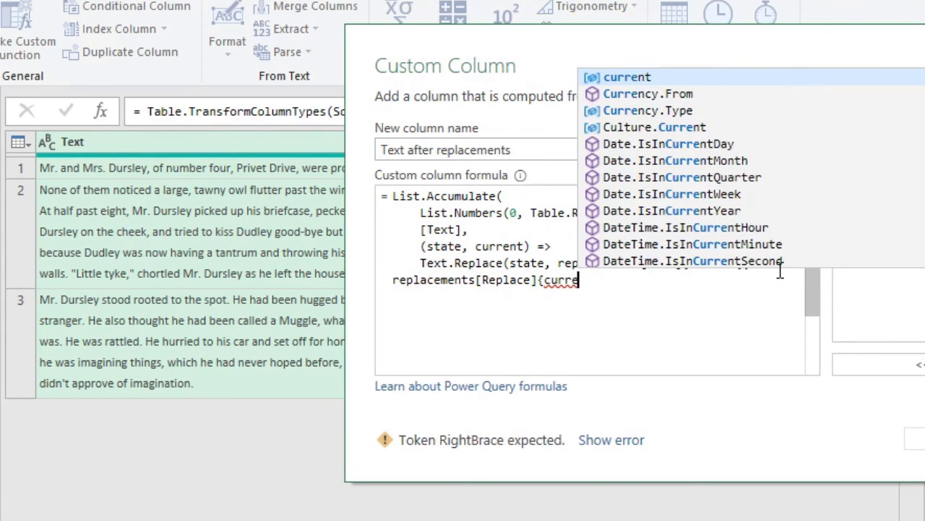
{"action": "type", "text": "}"}
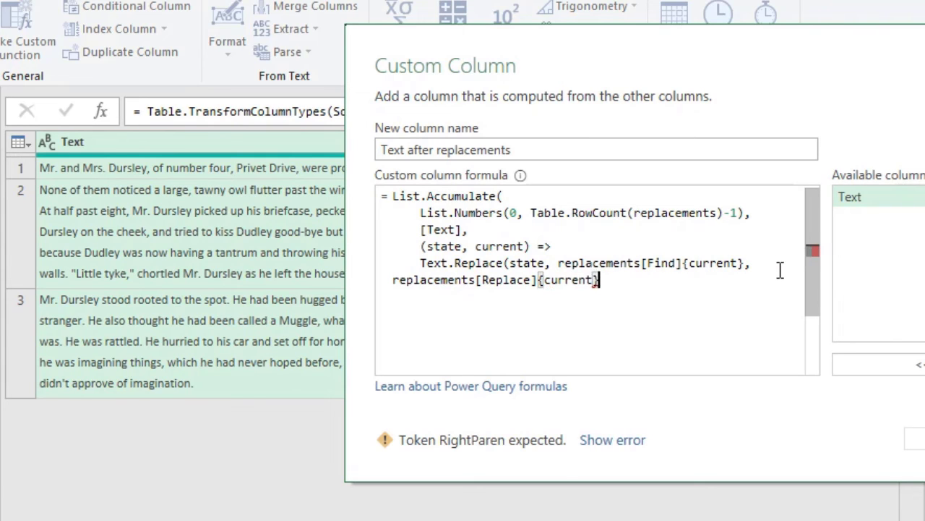
Close the Text.Replace and List.Accumulate functions and confirm the custom column.
{"action": "type", "text": ")"}
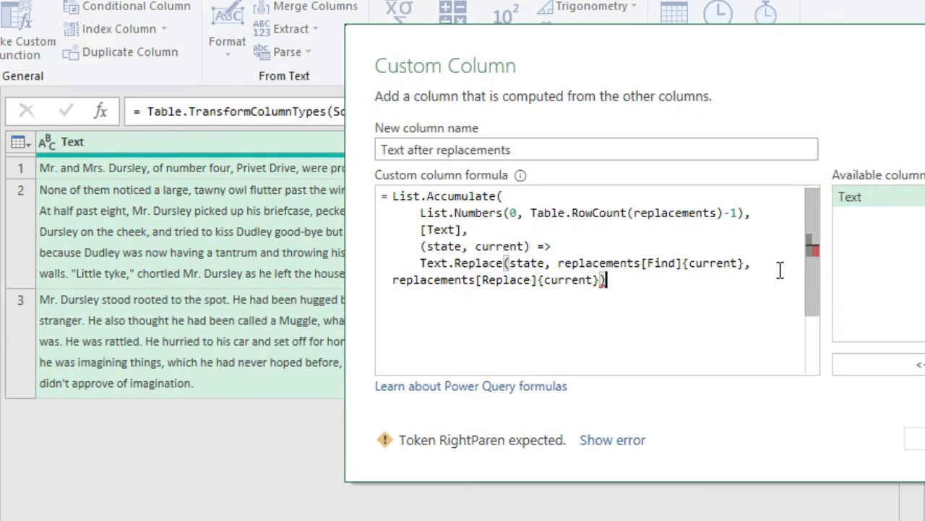
{"action": "type", "text": ")"}
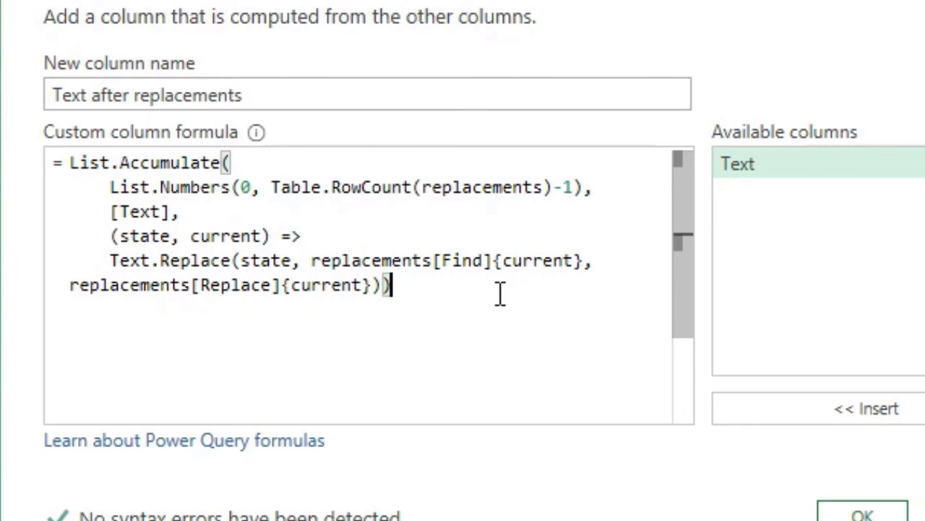
{"action": "left_click", "coordinate": [863, 513]}
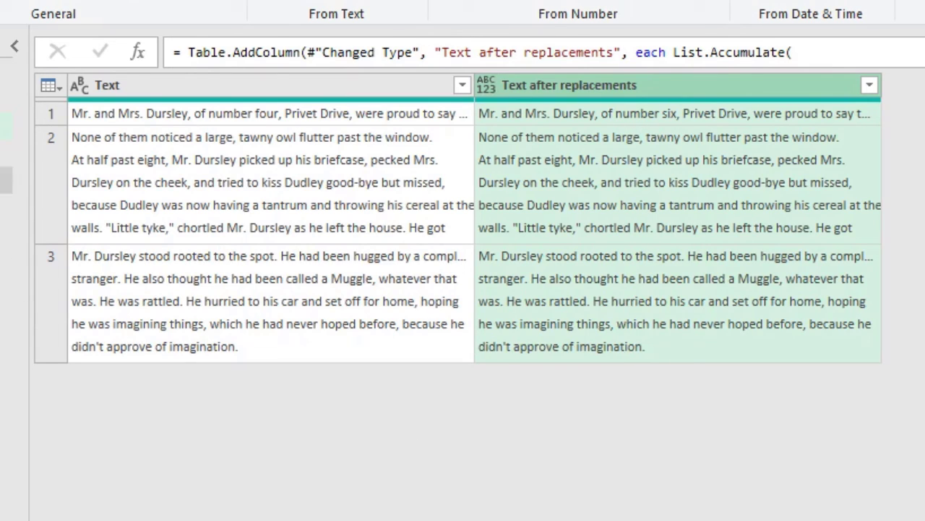
Check the Find and Replace pairs in the replacements query against the Text after replacements column in mytext demo.
{"action": "left_click", "coordinate": [6, 99]}
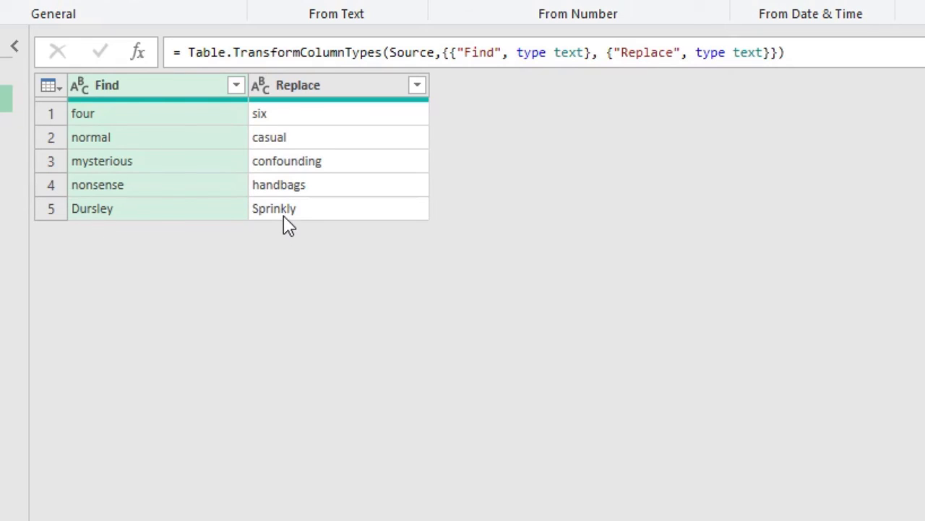
{"action": "left_click", "coordinate": [82, 142]}
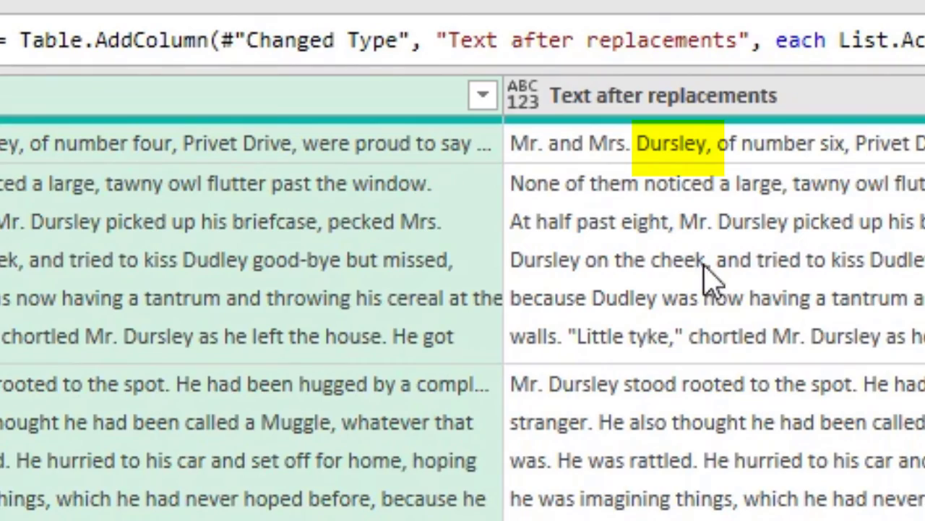
{"action": "left_click", "coordinate": [847, 112]}
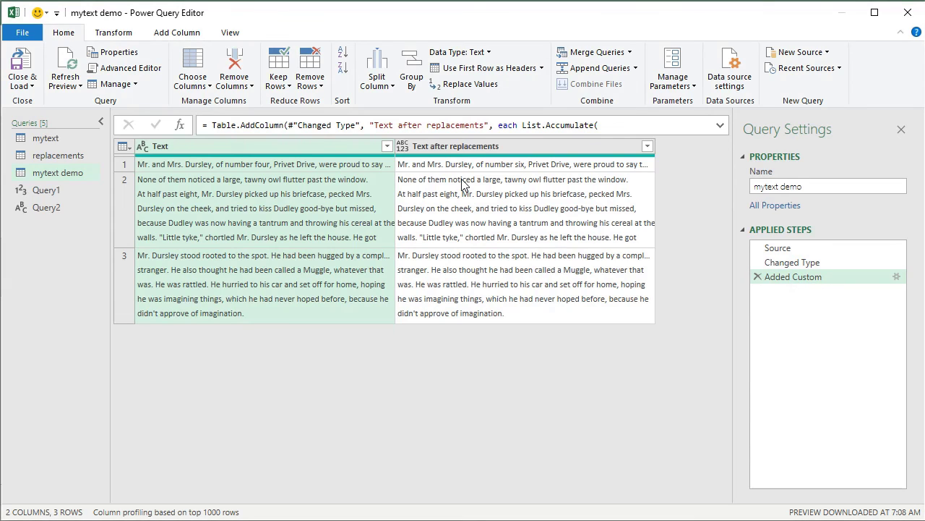
Remove the -1 after Table.RowCount(replacements) in the Text after replacements formula, apply the change, and check the first row's full text.
{"action": "left_click", "coordinate": [464, 160]}
{"action": "left_click", "coordinate": [466, 165]}
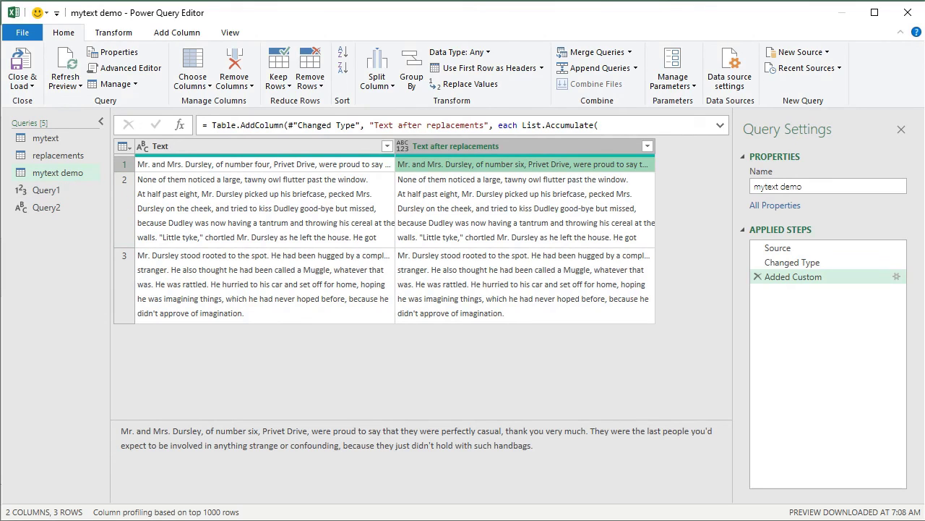
{"action": "left_click", "coordinate": [896, 277]}
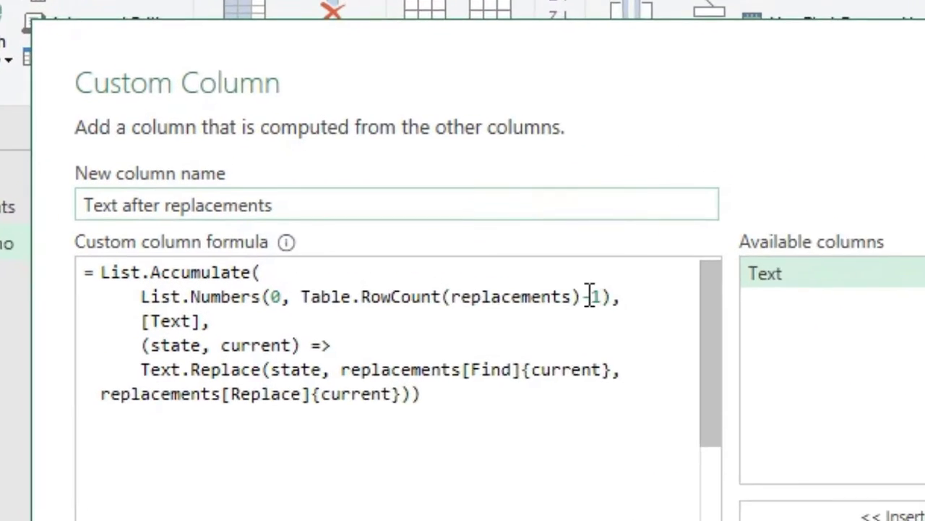
{"action": "left_click", "coordinate": [350, 198]}
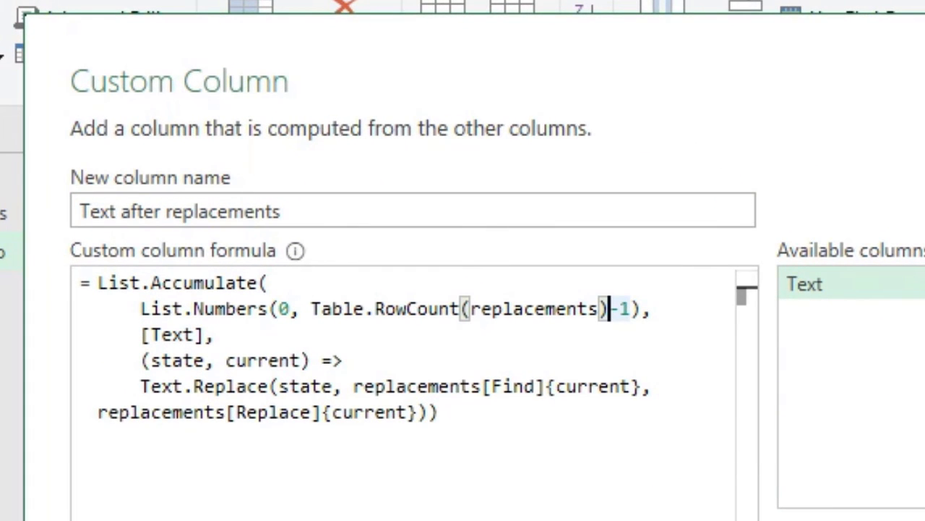
{"action": "key", "text": "Delete"}
{"action": "key", "text": "Delete"}
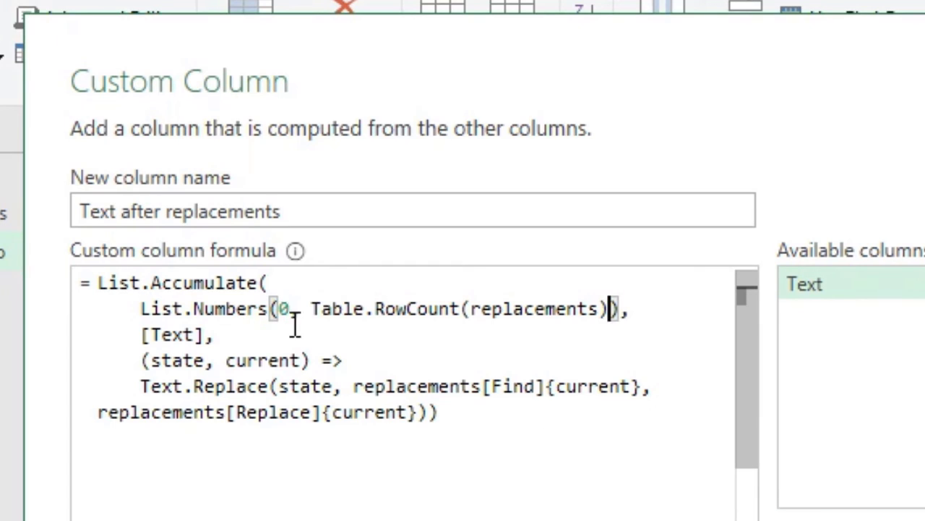
{"action": "left_click_drag", "start_coordinate": [312, 310], "coordinate": [612, 309]}
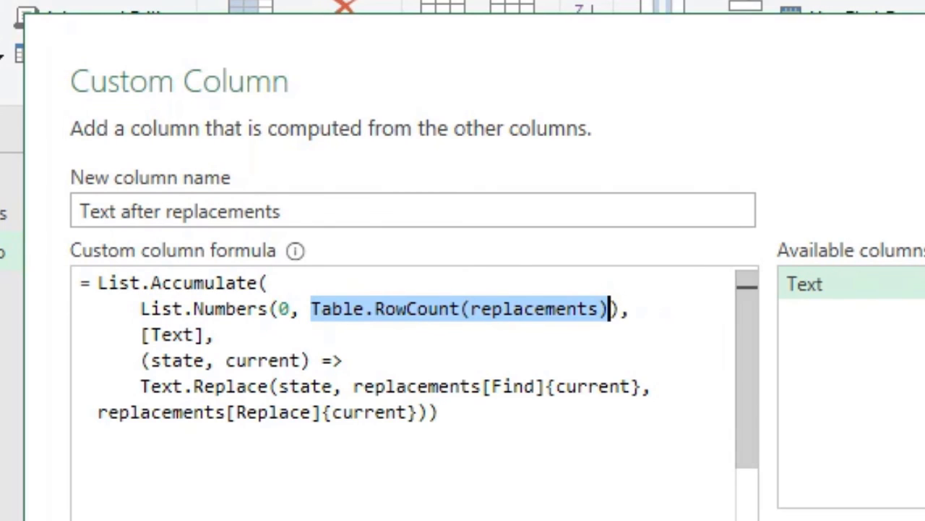
{"action": "key", "text": "Return"}
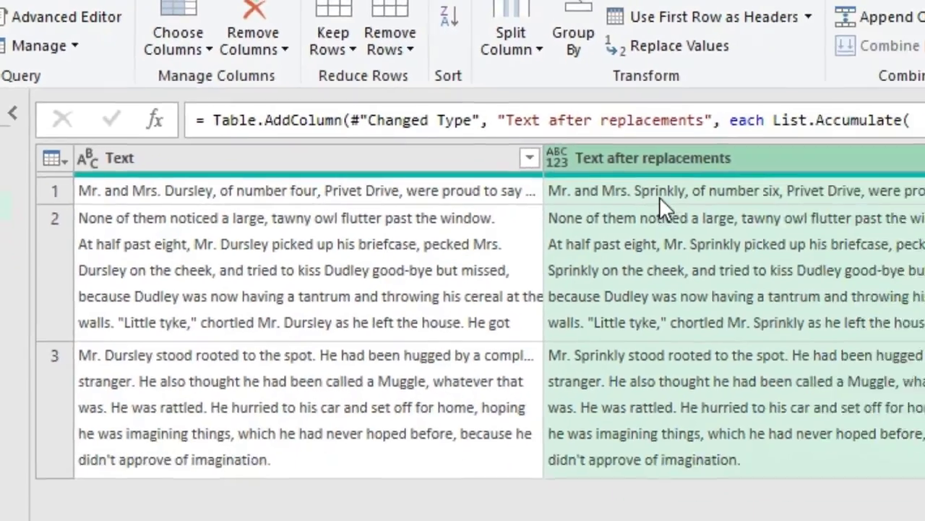
{"action": "left_click", "coordinate": [659, 197]}
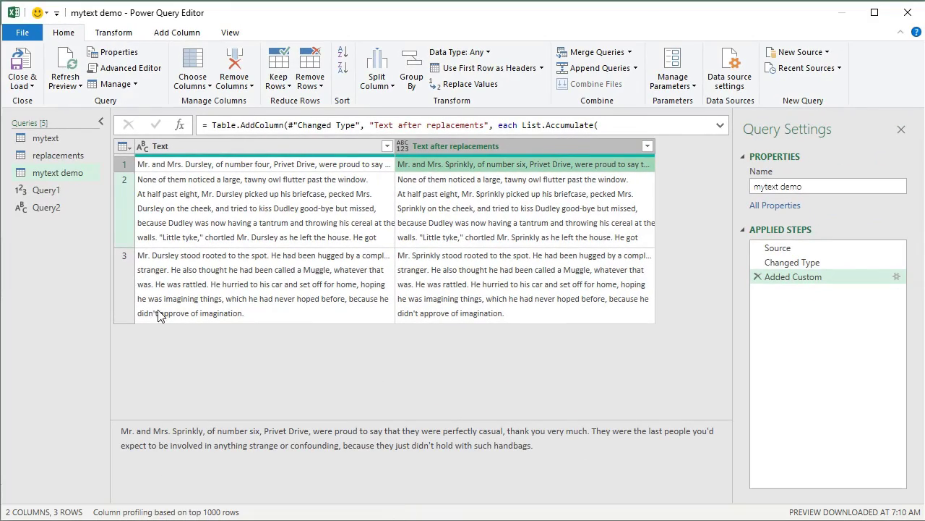
Close and load the queries back to the Excel workbook and show the original table on the Text sheet.
{"action": "left_click", "coordinate": [32, 86]}
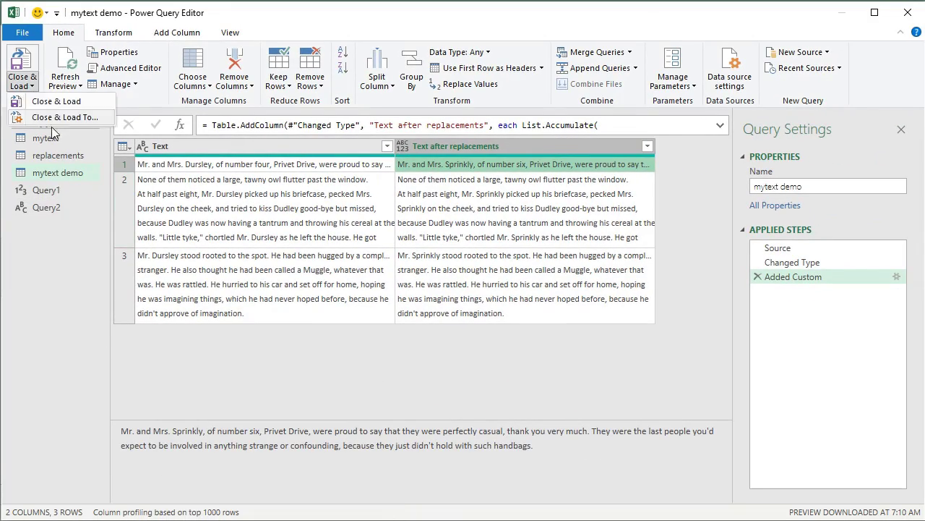
{"action": "left_click", "coordinate": [52, 124]}
{"action": "left_click", "coordinate": [100, 494]}
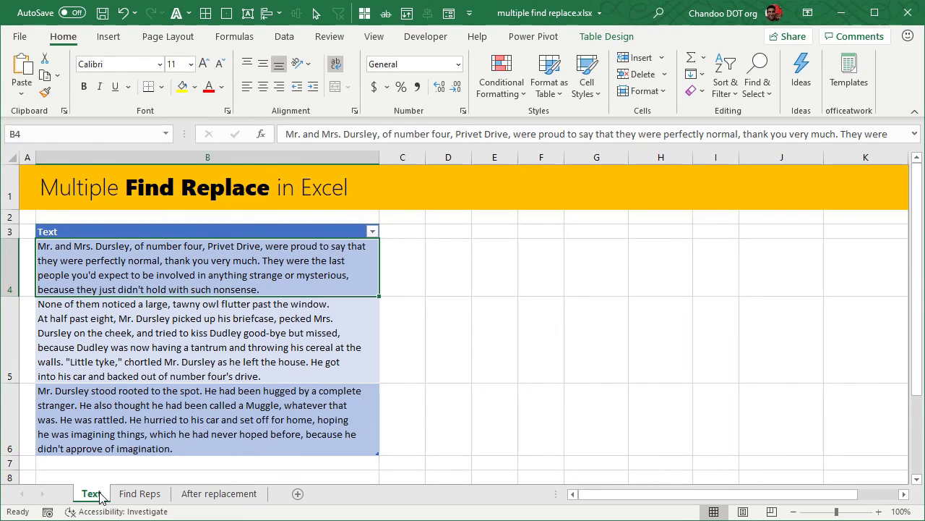